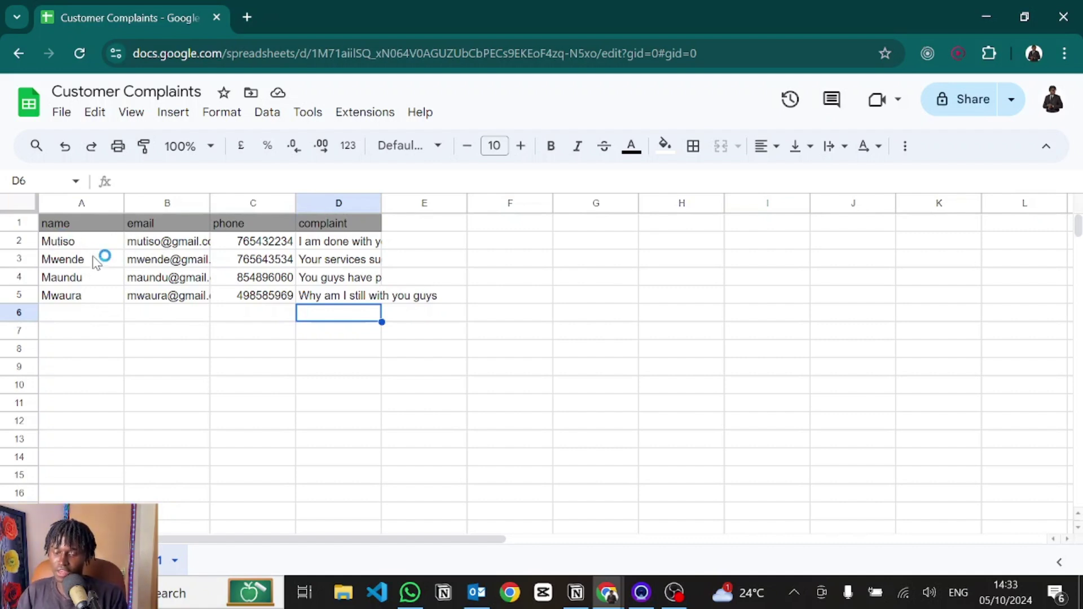
Read the full complaint text in cell D2 of the Customer Complaints sheet
double_click(340, 245)
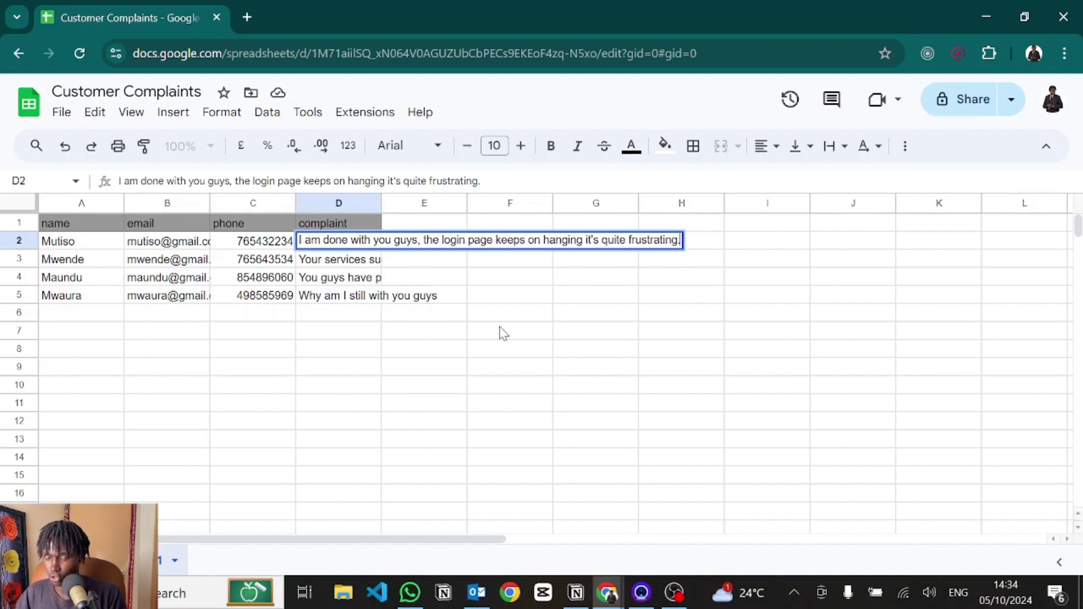
left_click(435, 301)
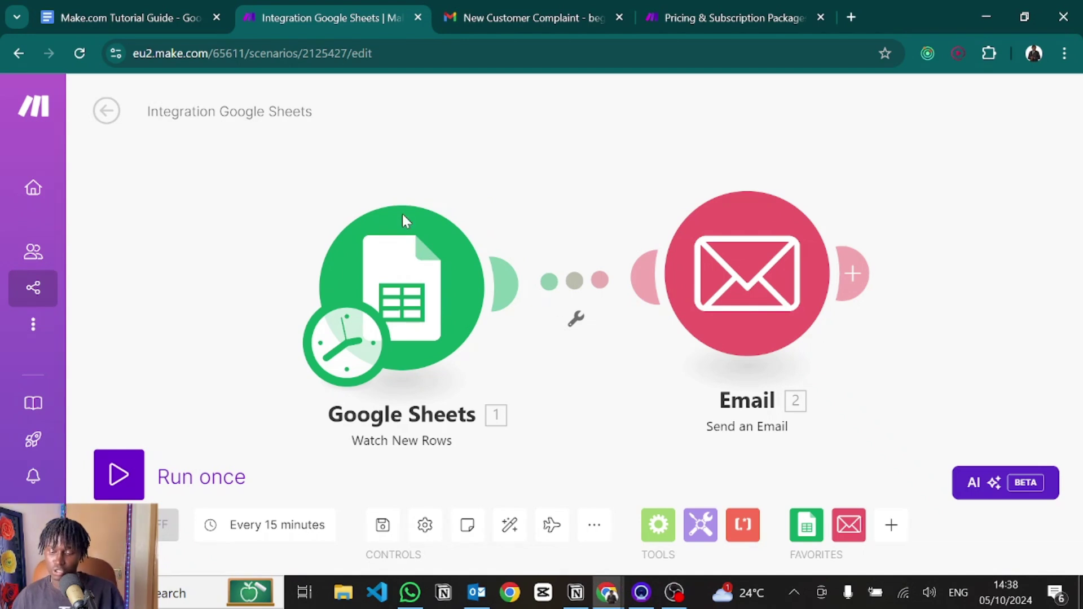
Review the Google Sheets module's settings in the Make scenario, comparing its header range with the spreadsheet's header row
left_click(409, 311)
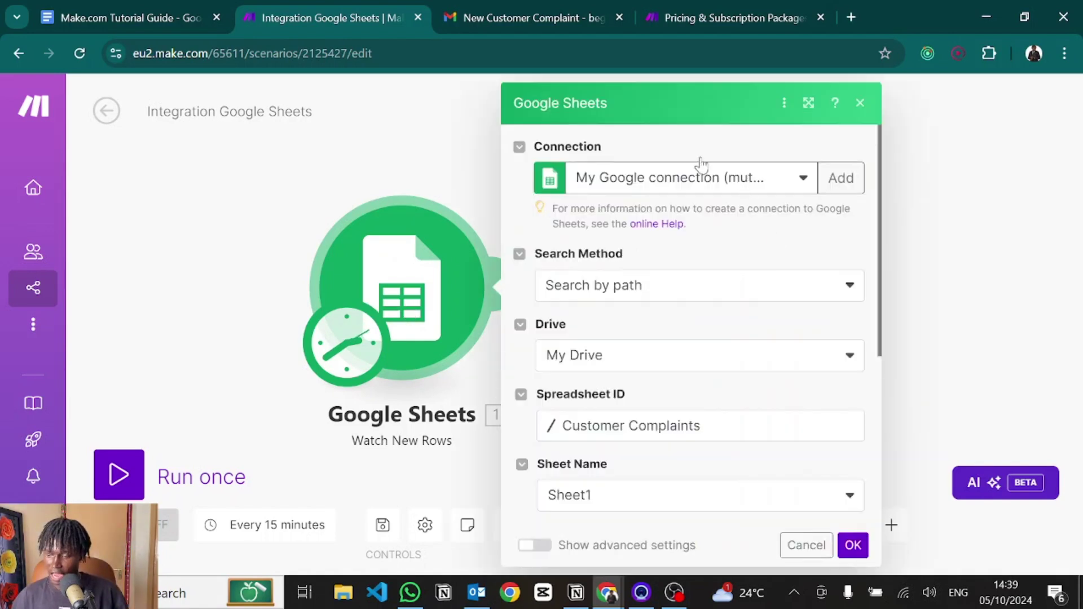
scroll(644, 257, "down", 2)
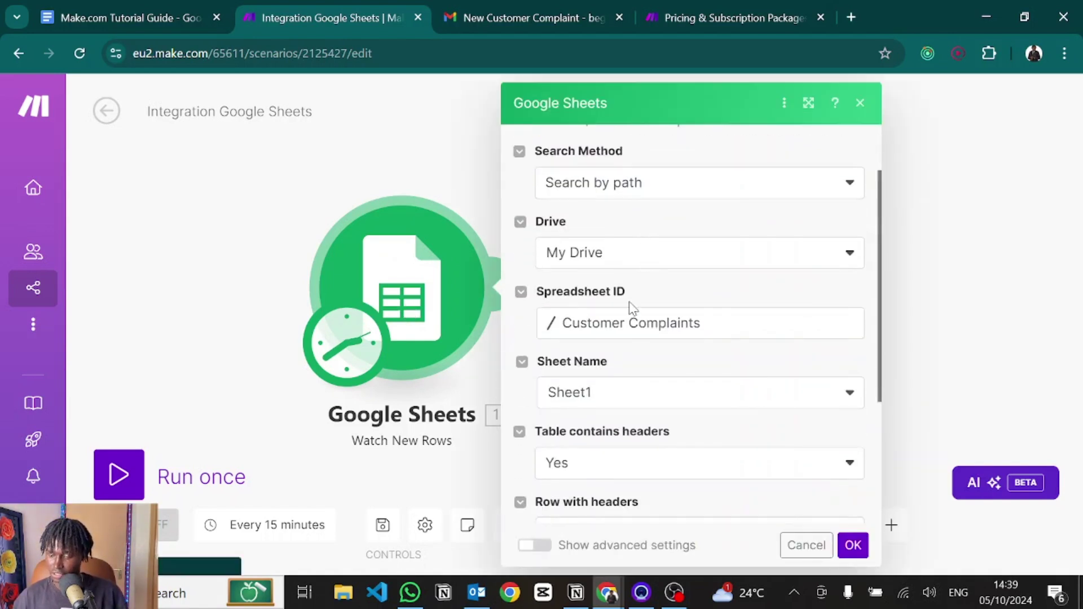
scroll(632, 305, "down", 1)
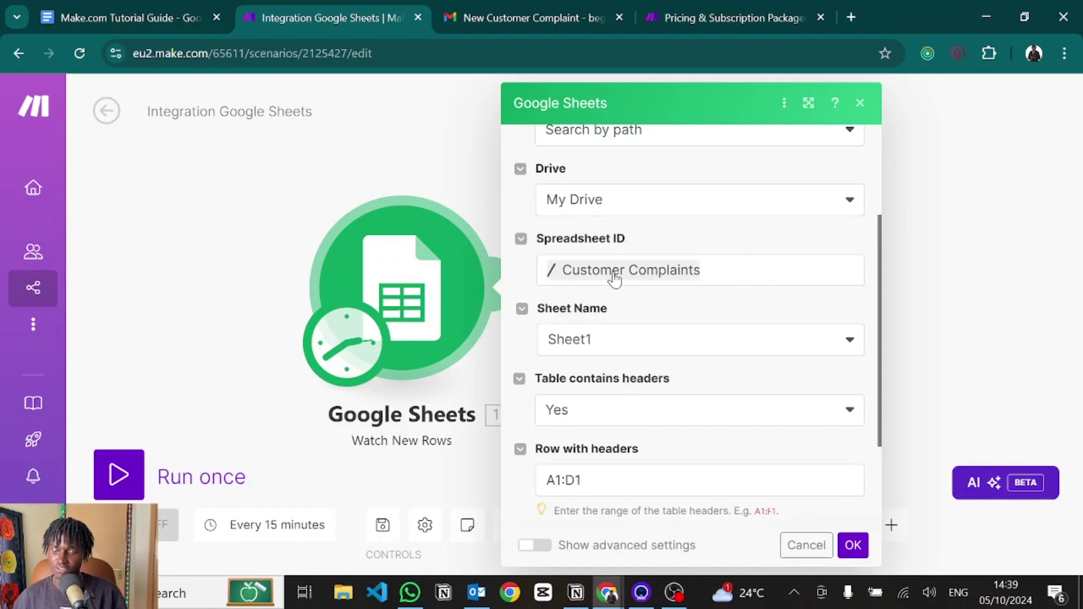
scroll(638, 341, "down", 1)
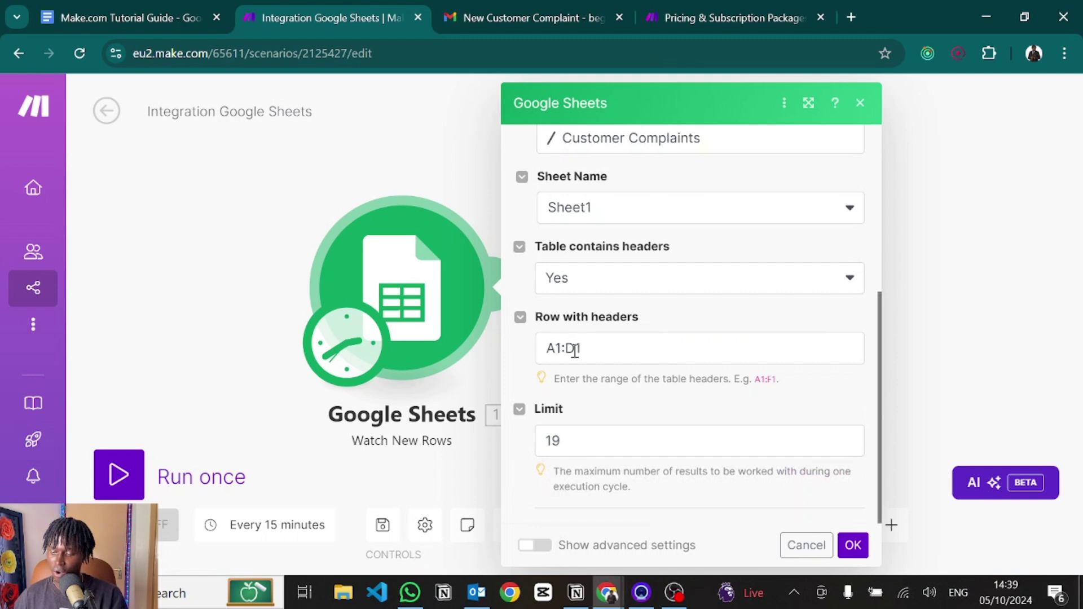
key("alt+Tab")
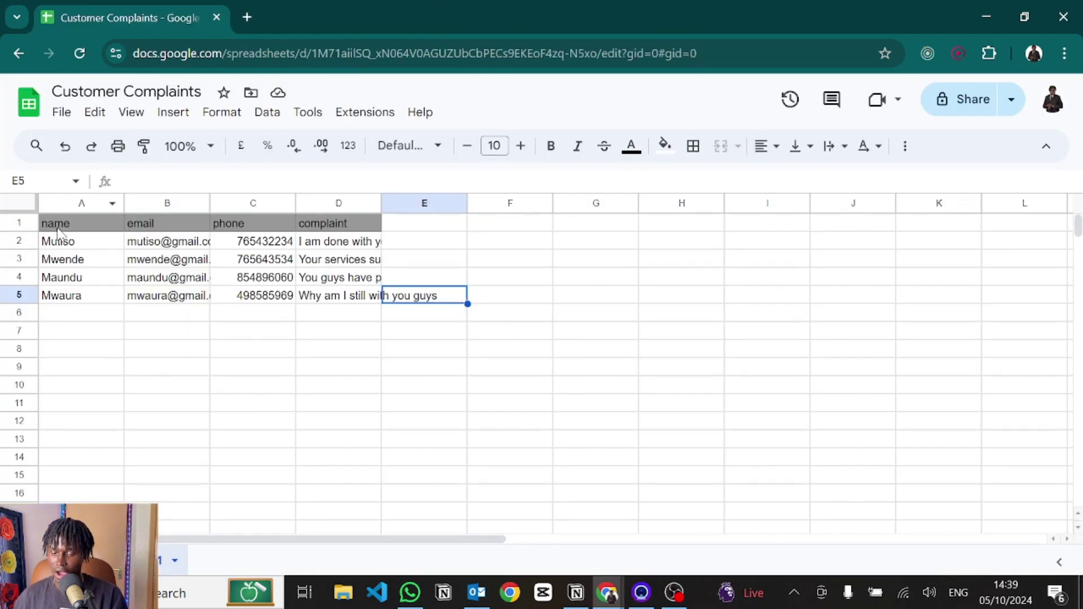
left_click(58, 224)
key("alt+Tab")
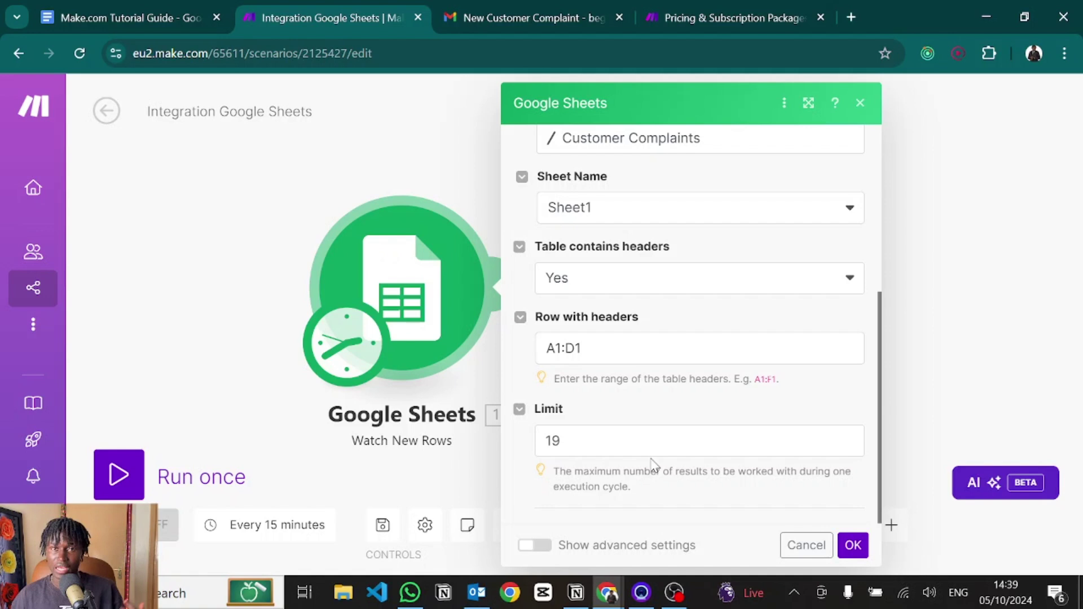
left_click(853, 545)
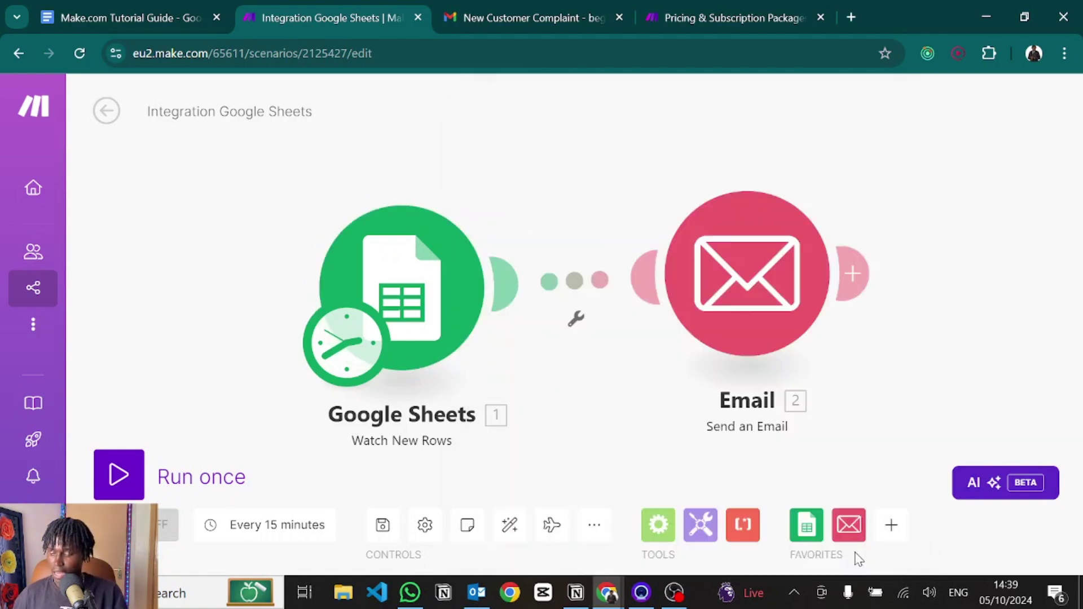
Review the Email module's connection, recipient, subject and HTML content, including the line breaks and mapped complaint fields
left_click(734, 277)
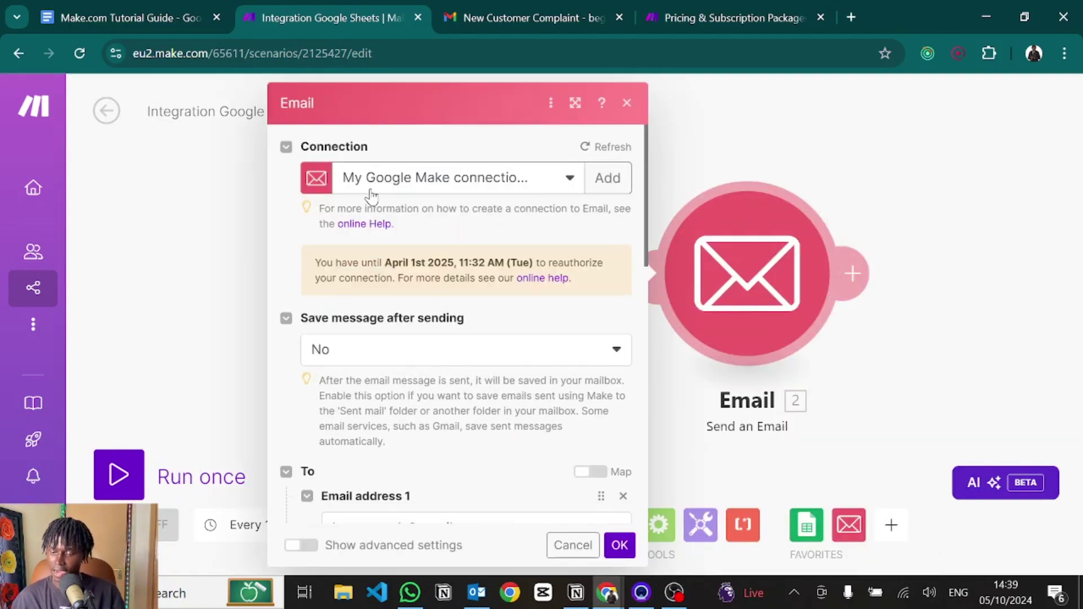
scroll(451, 224, "down", 3)
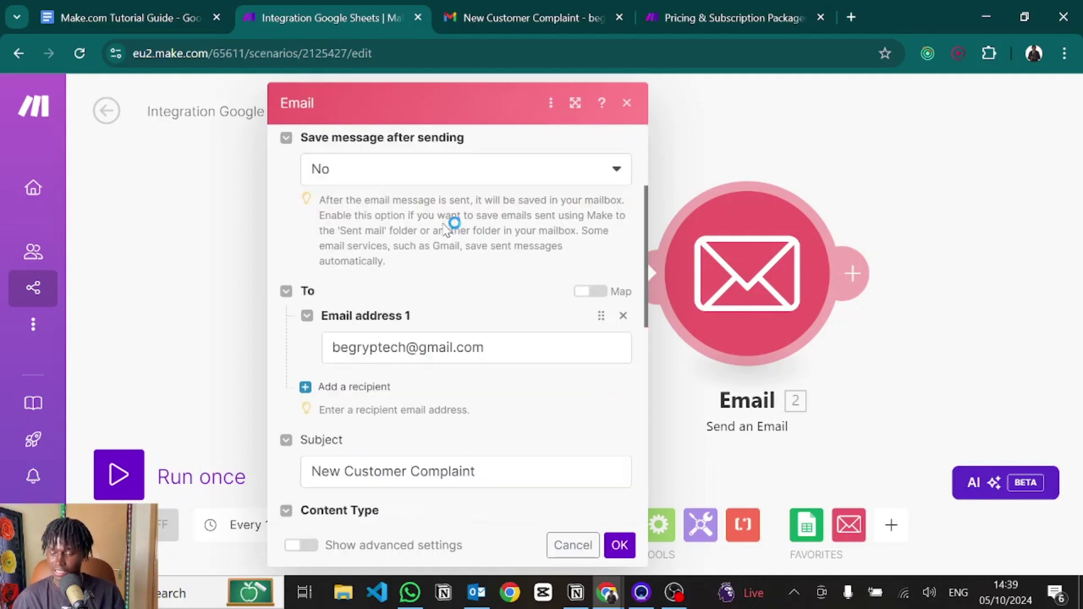
left_click_drag(506, 331, 327, 326)
scroll(461, 259, "down", 4)
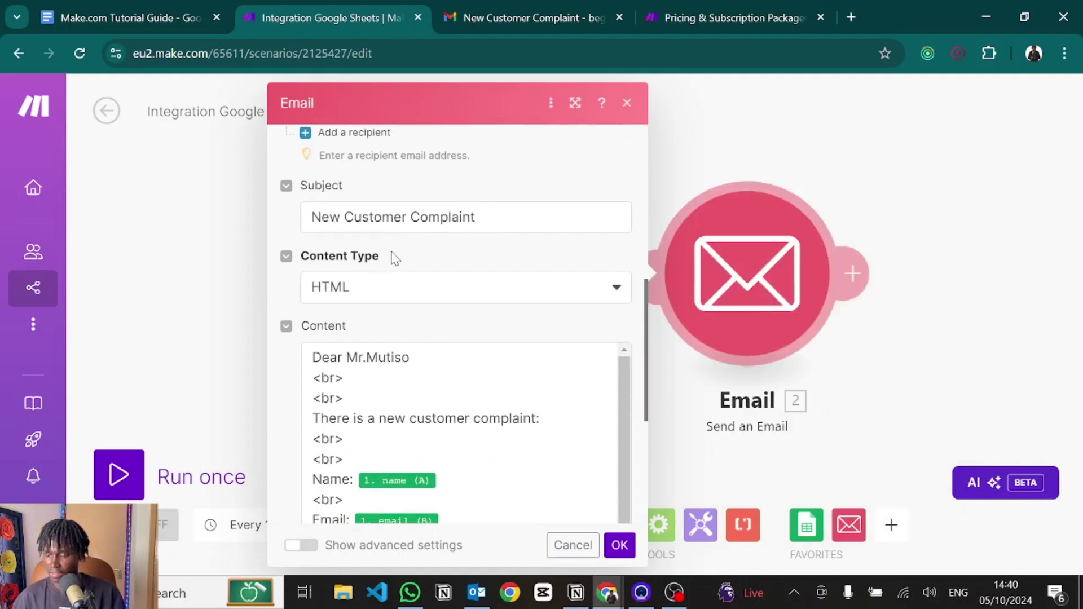
scroll(353, 331, "down", 2)
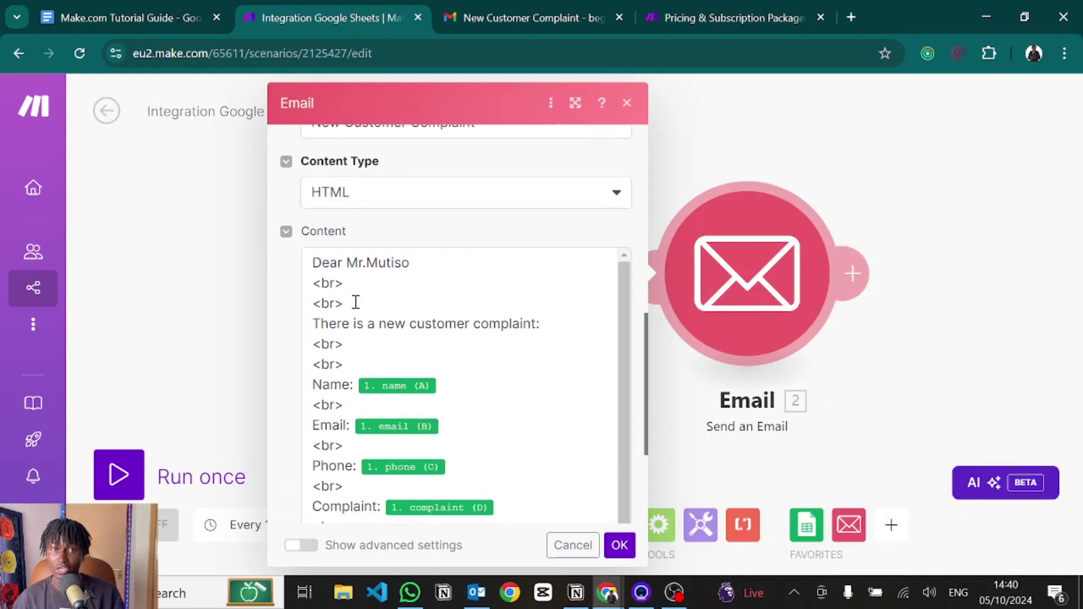
left_click_drag(356, 303, 266, 281)
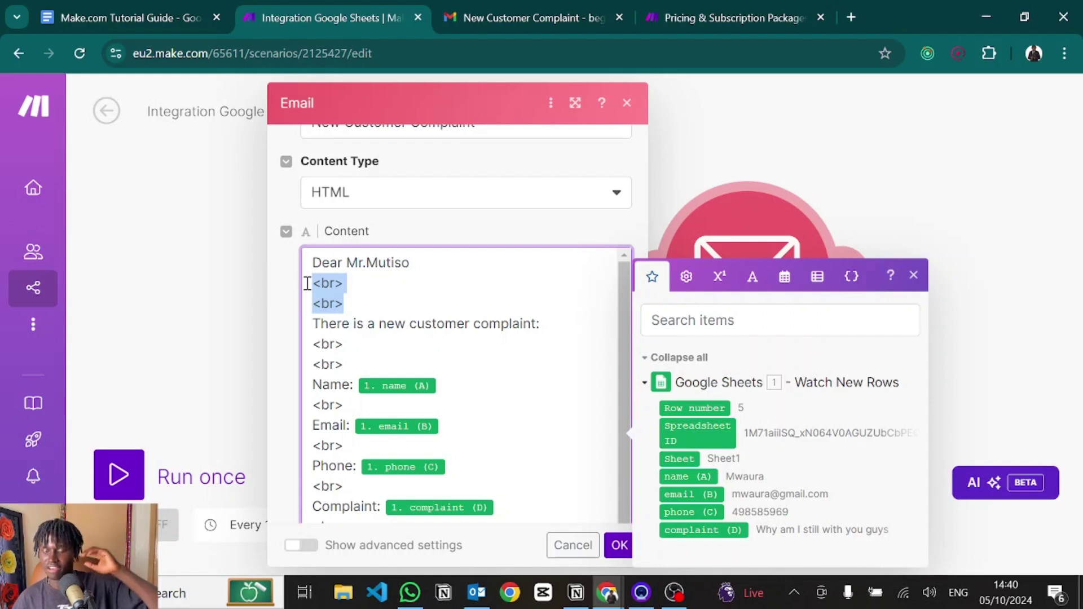
scroll(428, 288, "down", 1)
left_click(493, 290)
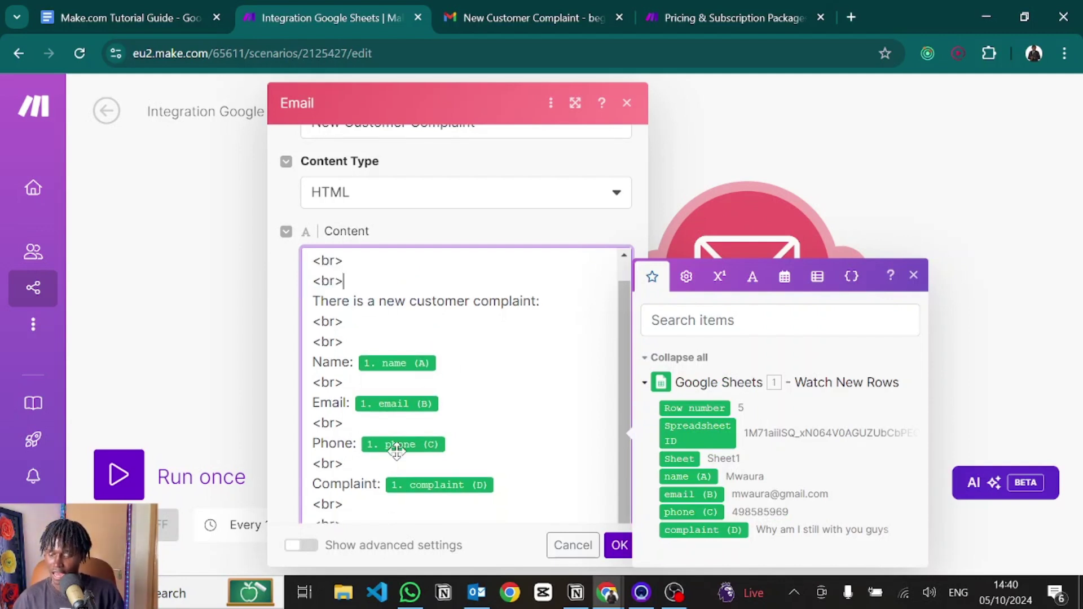
left_click_drag(445, 500, 381, 369)
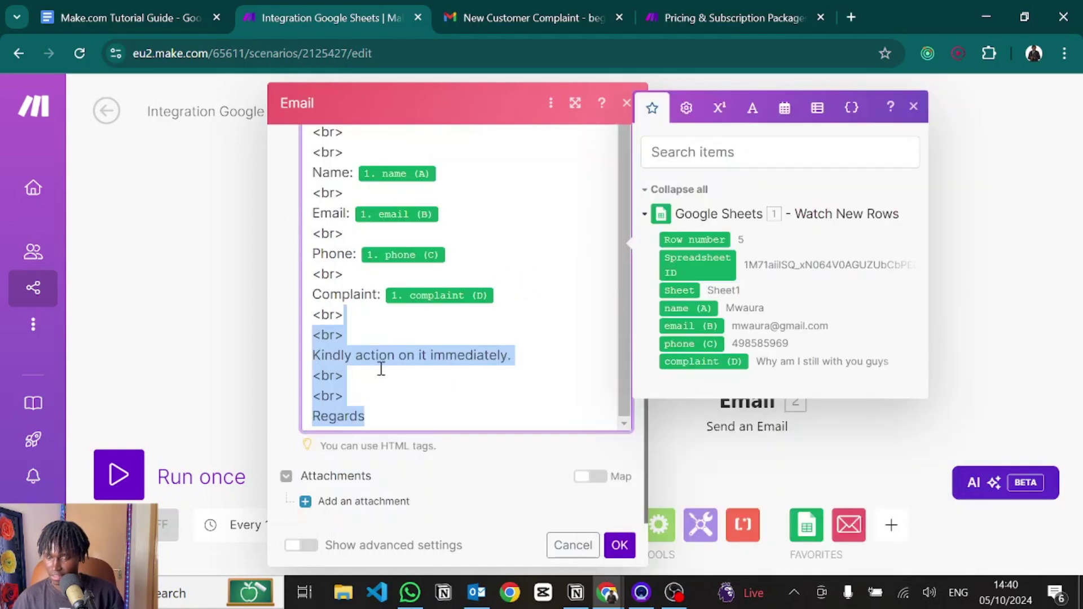
left_click(382, 369)
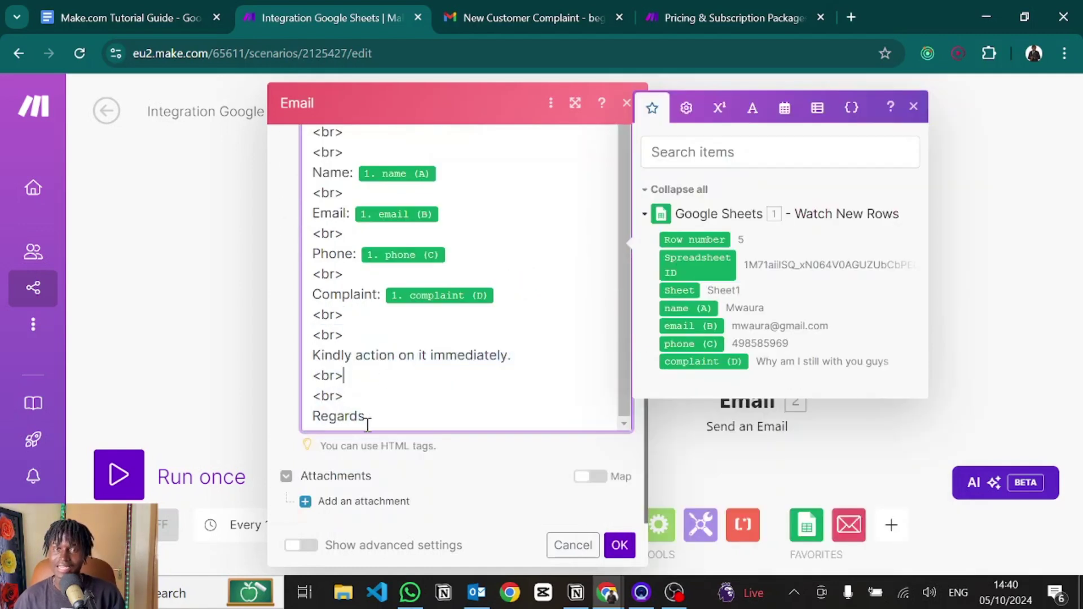
left_click(620, 545)
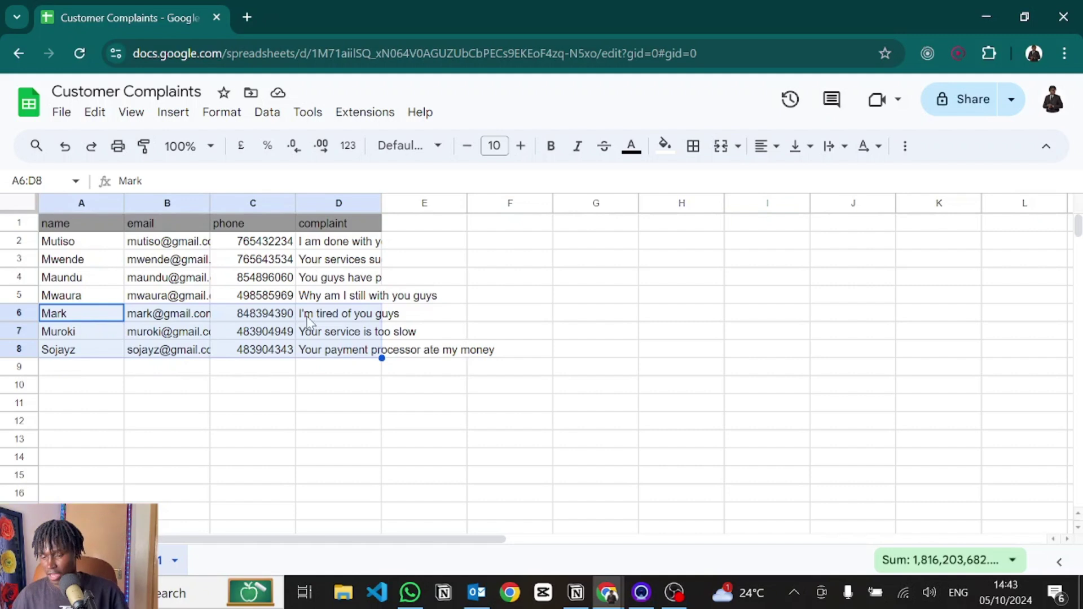
Check the newly added complaints in cells D6 to D8 of the Customer Complaints sheet
left_click(330, 321)
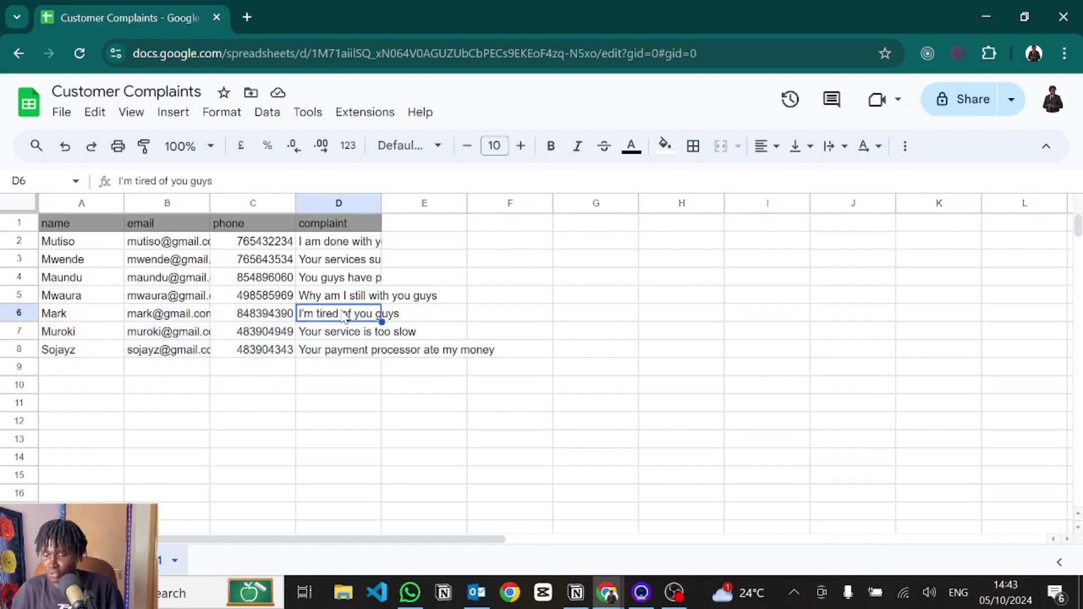
left_click(357, 336)
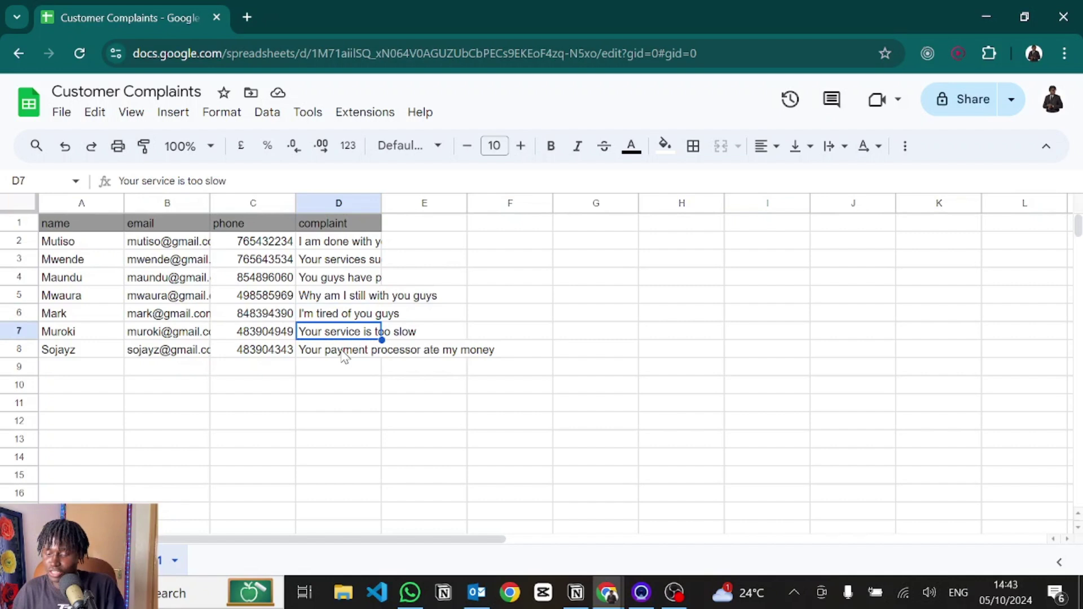
left_click(345, 353)
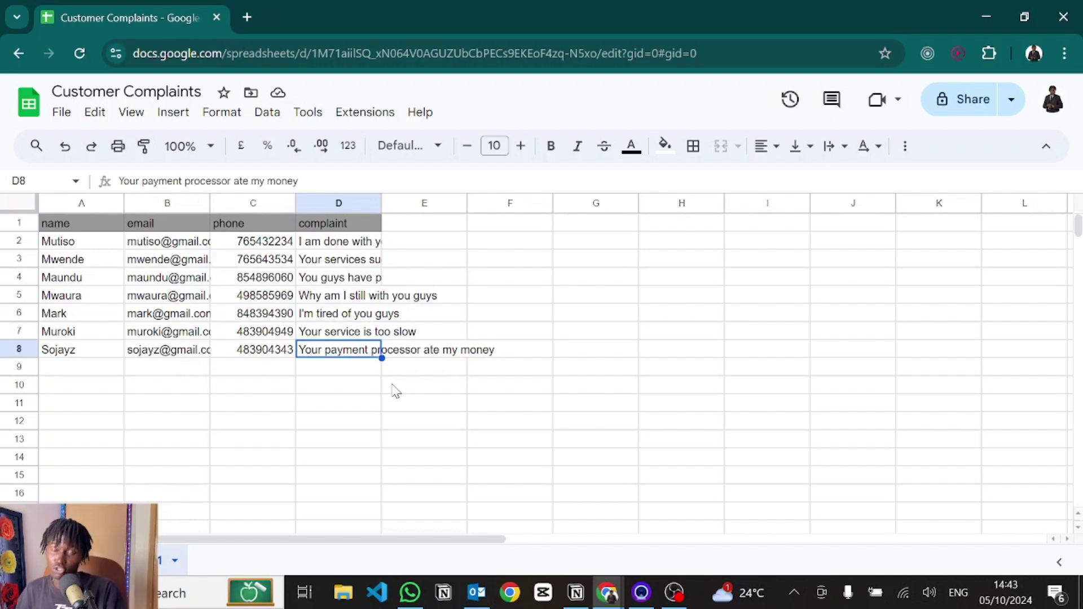
Switch to Make and run the Google Sheets to Email scenario once
key("alt+Tab")
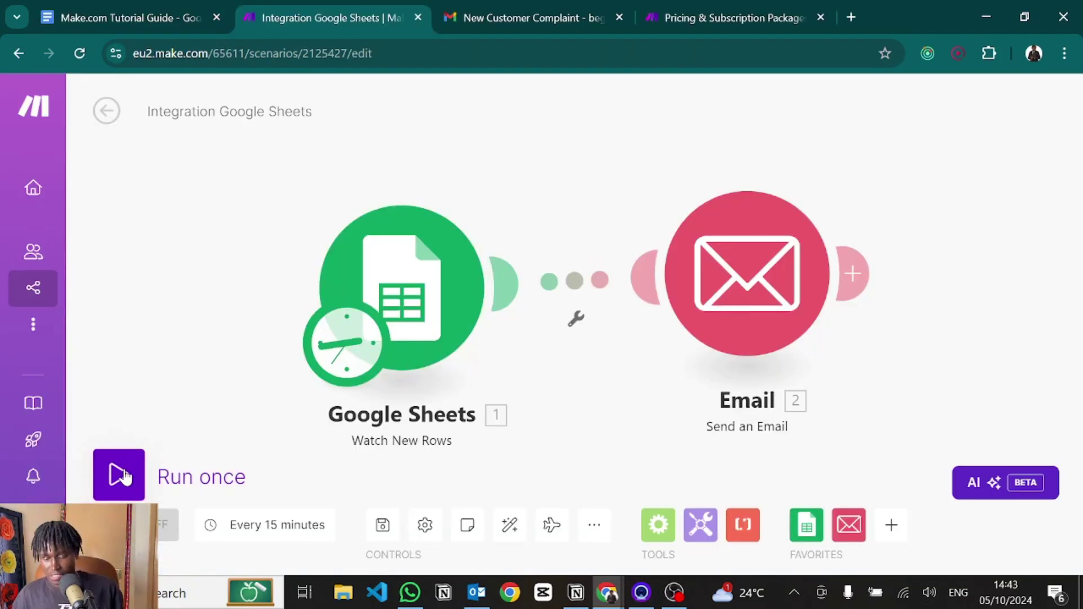
left_click(119, 476)
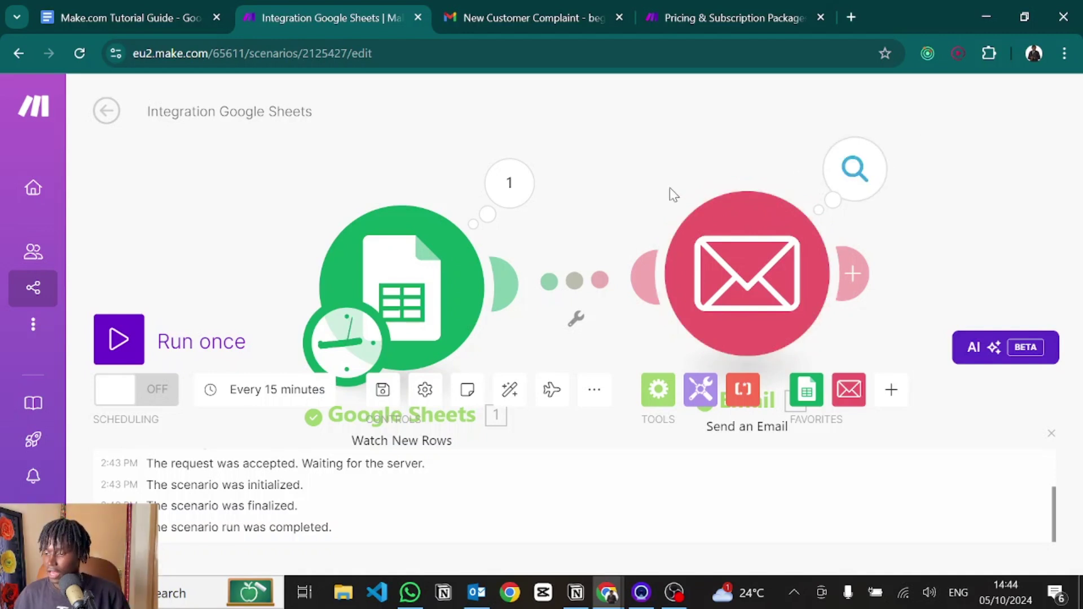
Inspect the output bundles of the Google Sheets module's run, collapsing each one, and close the results
left_click(515, 185)
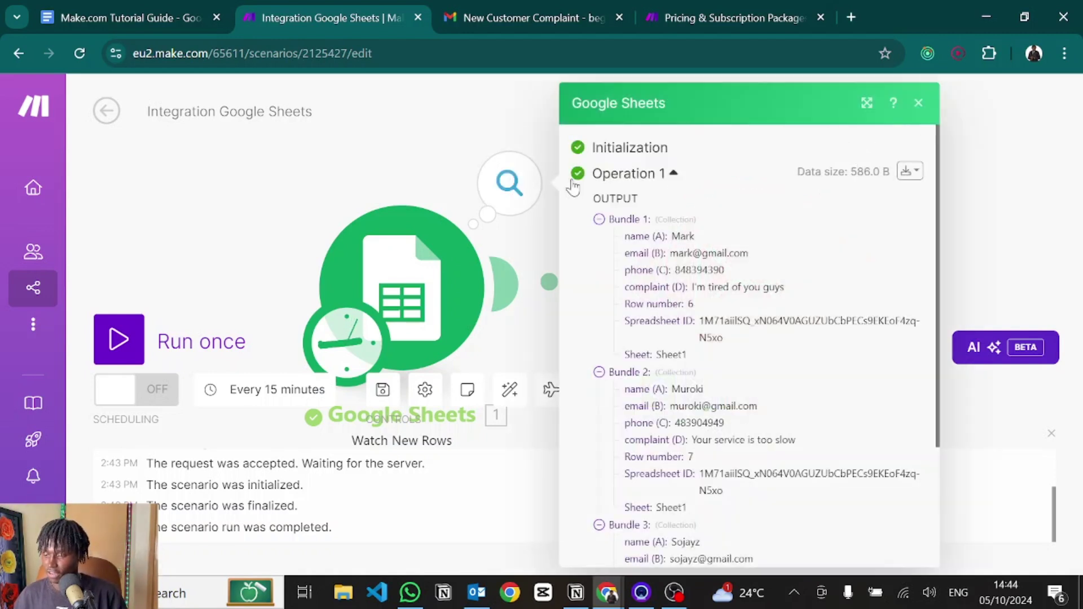
left_click(600, 220)
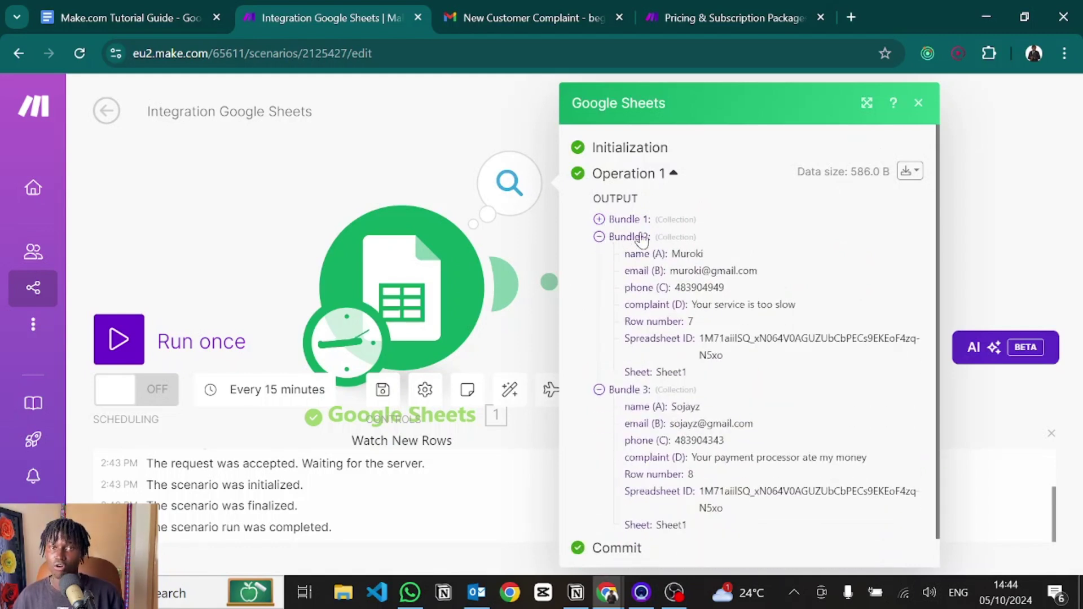
left_click(599, 237)
left_click(599, 254)
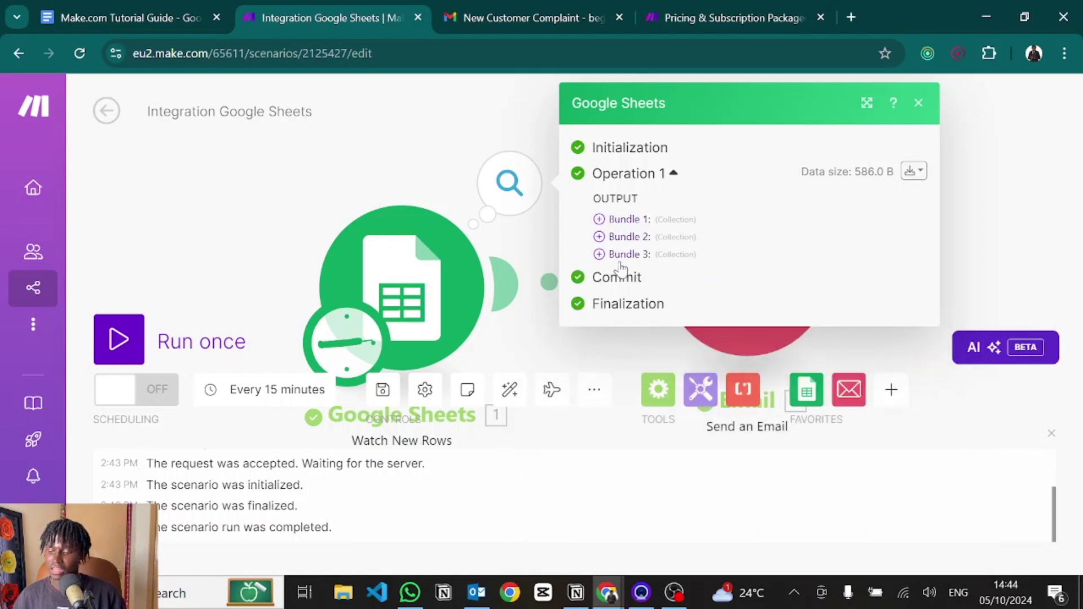
left_click(599, 255)
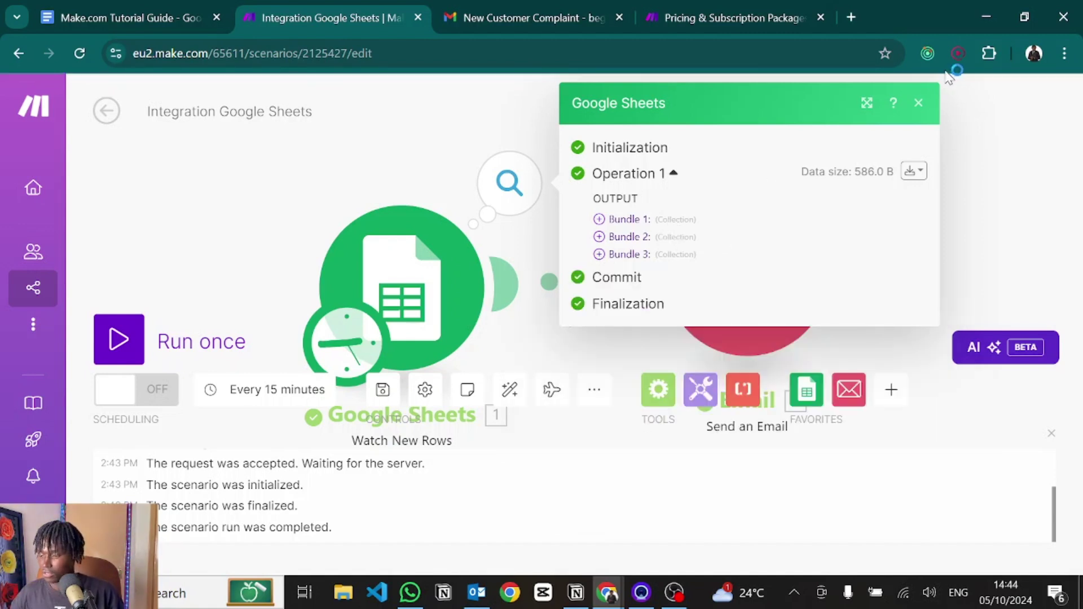
left_click(918, 103)
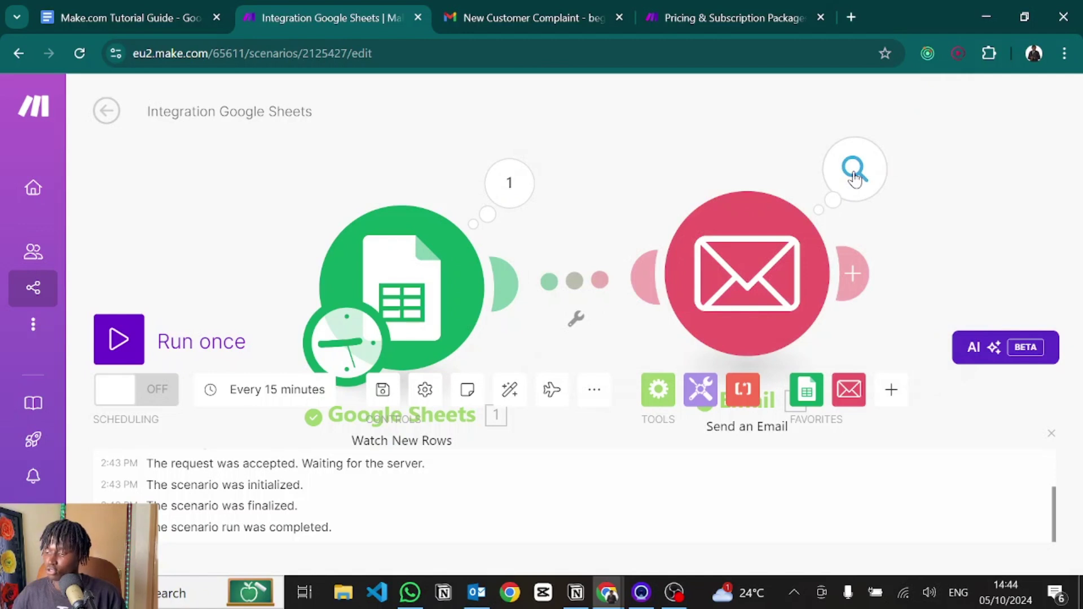
Inspect the Email module's run operations, reading the details of Operation 2, and close the results
left_click(840, 180)
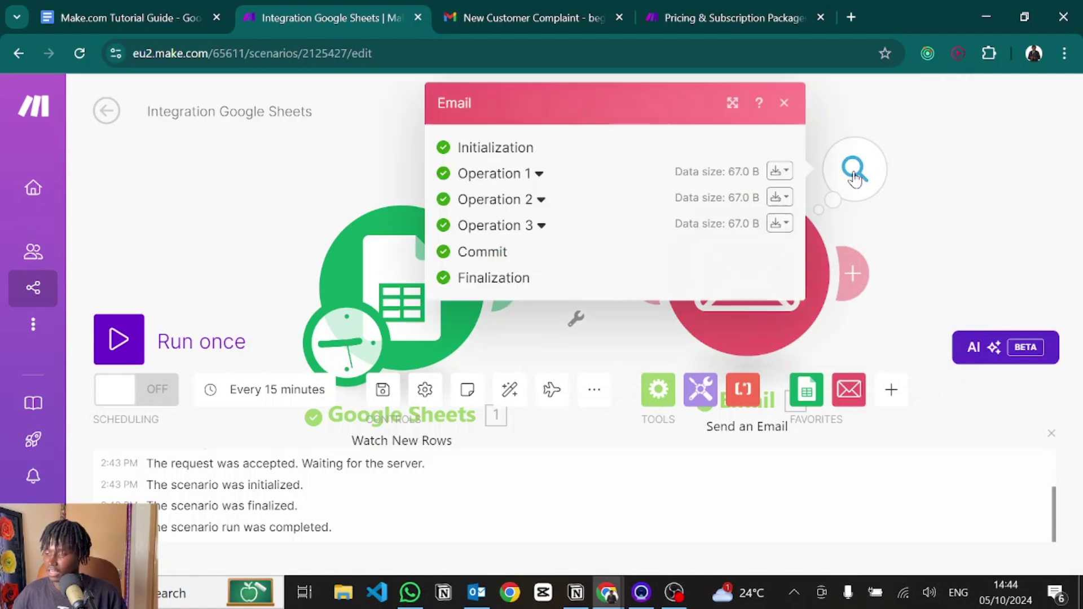
left_click(511, 181)
left_click(511, 179)
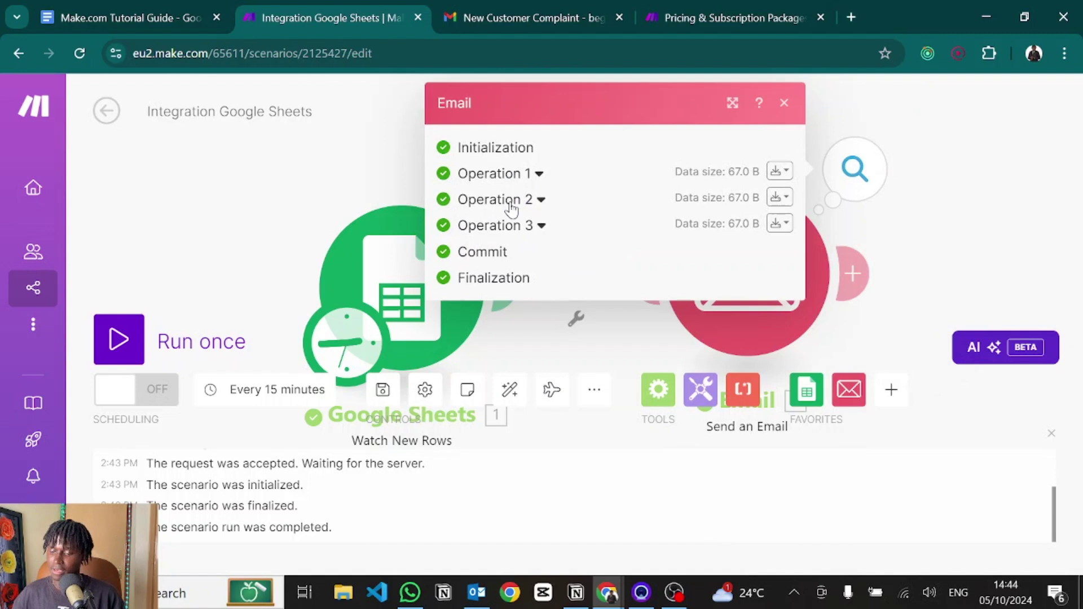
left_click(507, 203)
scroll(516, 221, "down", 2)
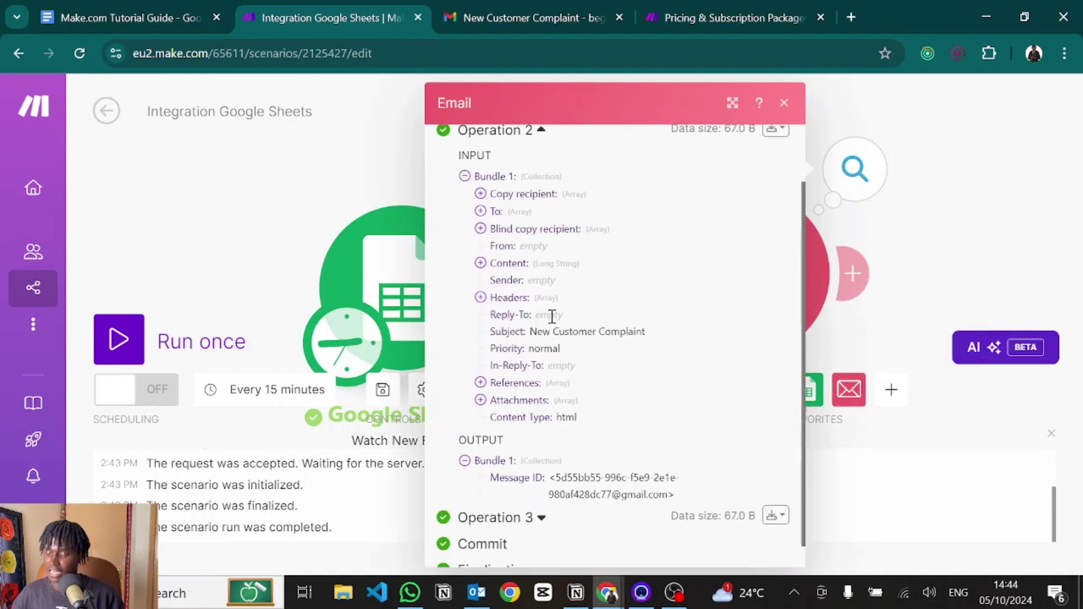
left_click(784, 103)
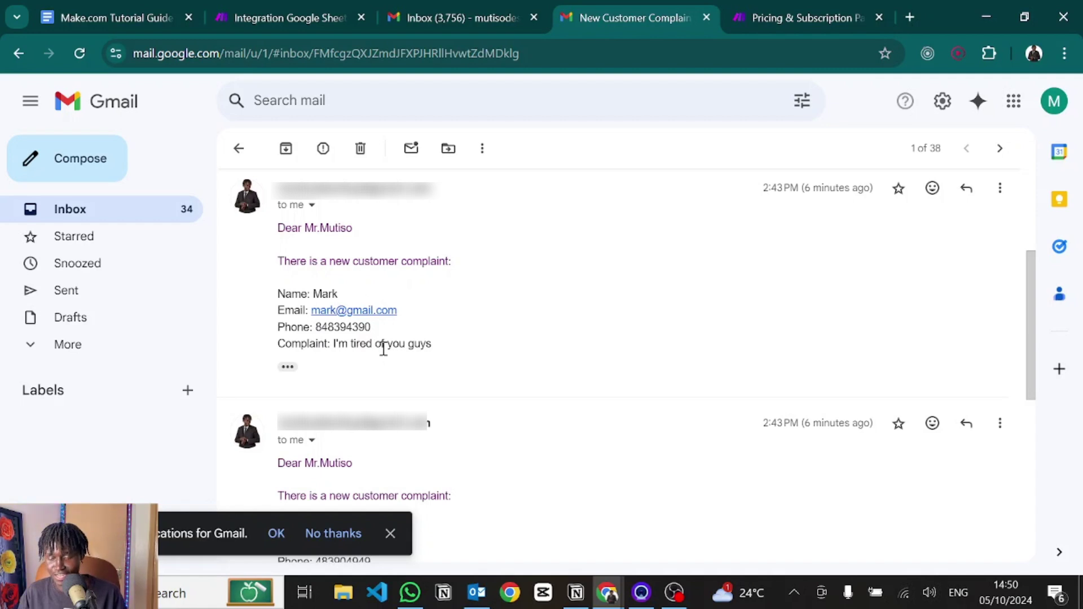
Read through the New Customer Complaint emails in the Gmail conversation
scroll(383, 348, "down", 4)
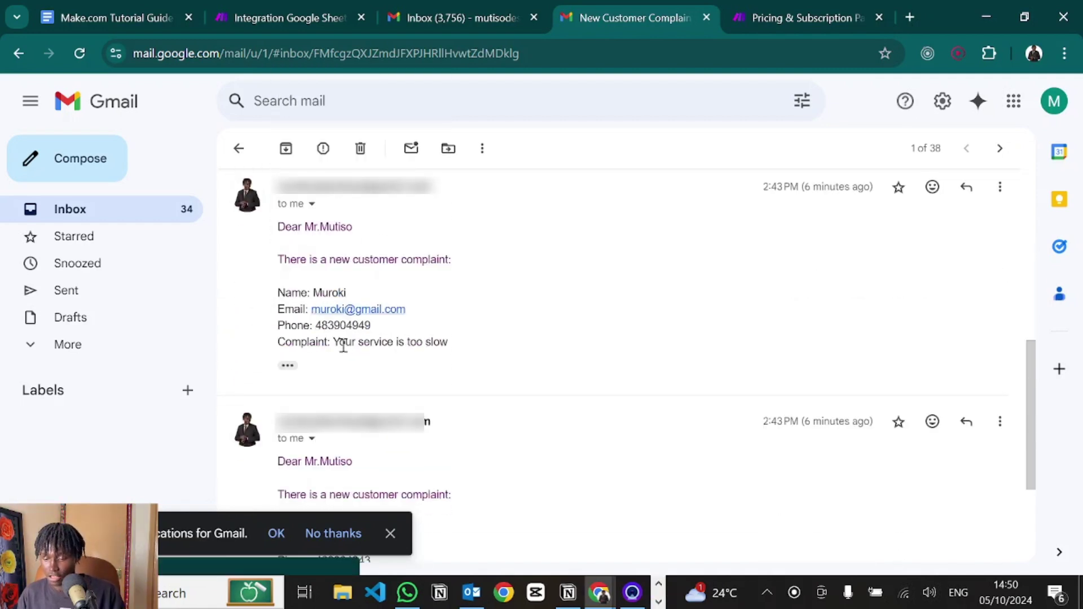
scroll(400, 347, "down", 3)
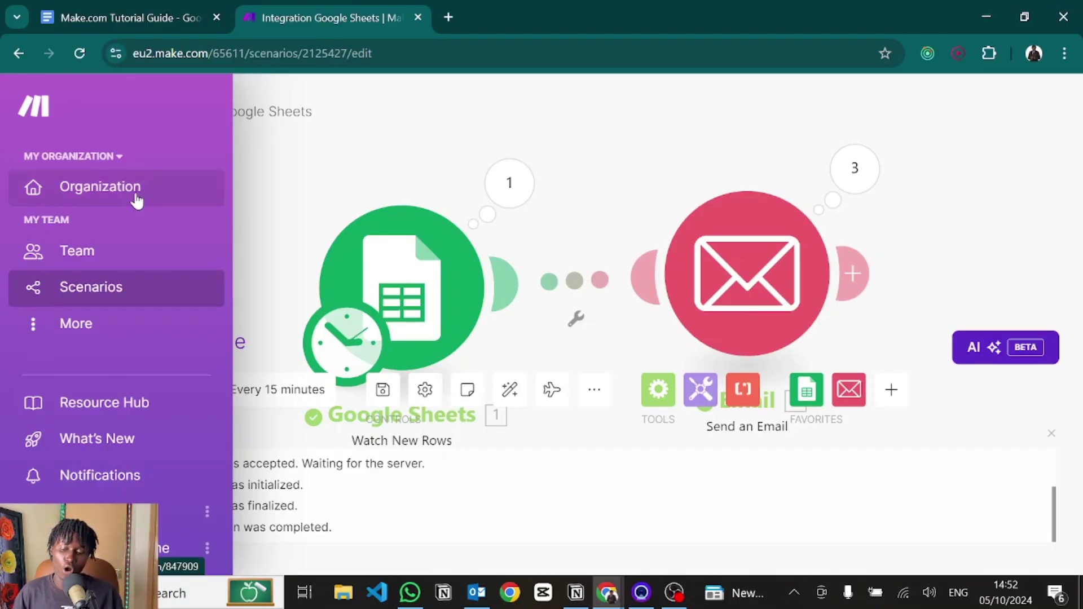
Open the organization's dashboard in Make
left_click(137, 200)
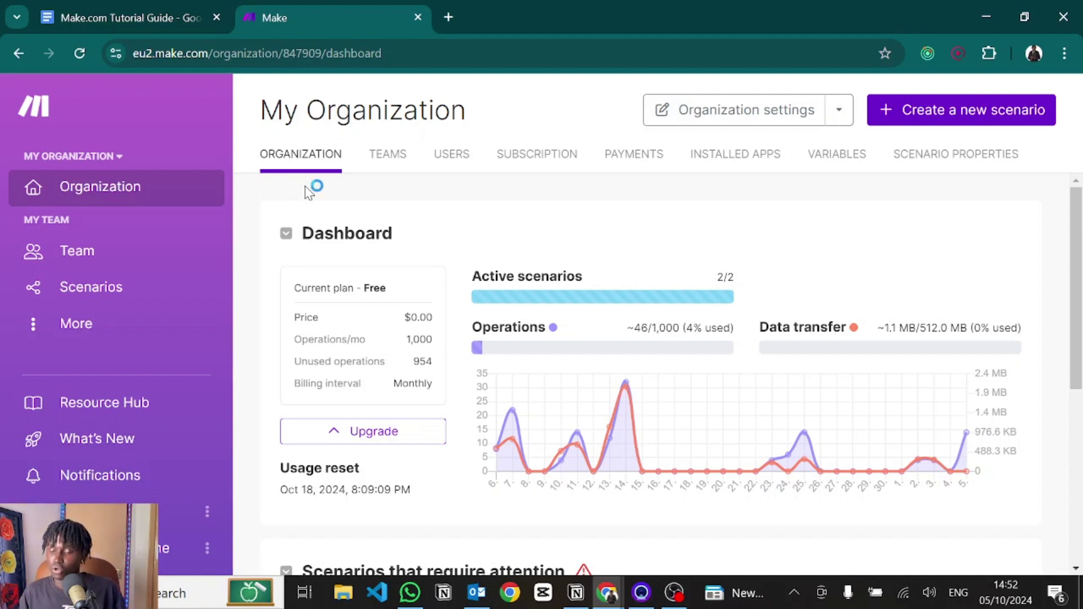
Look over the usage and scenario sections of the organization's dashboard
scroll(772, 196, "down", 1)
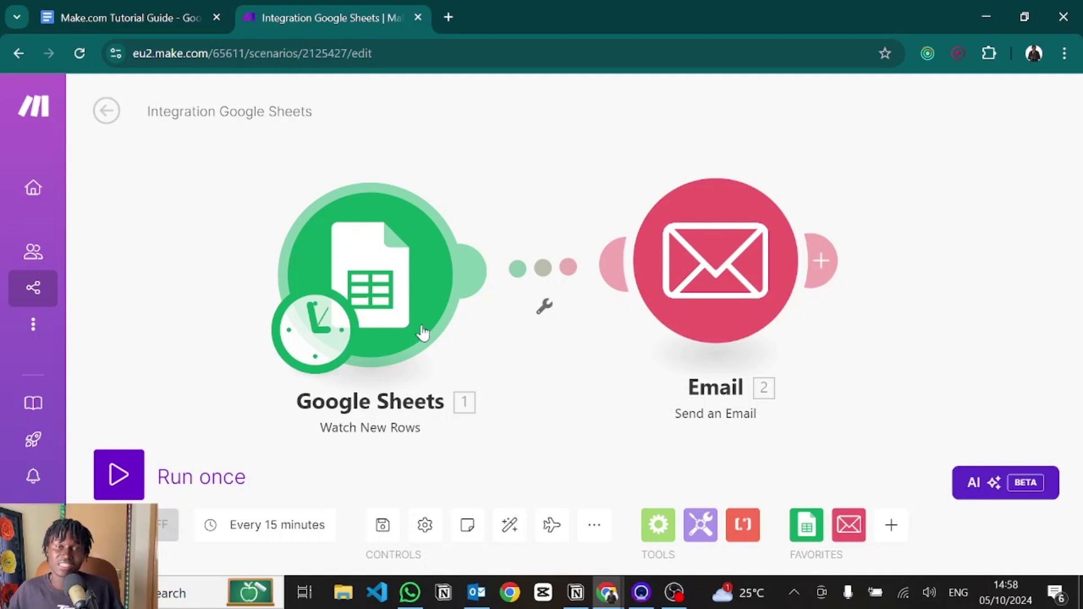
View the schedule setting of the Integration Google Sheets scenario and close it without changes
left_click(225, 513)
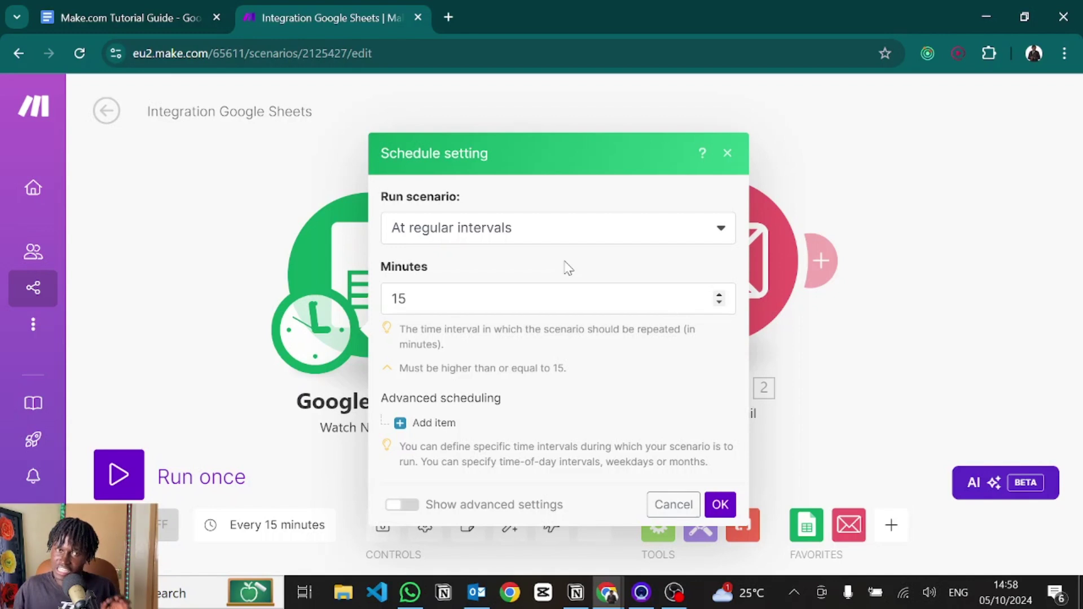
left_click(727, 154)
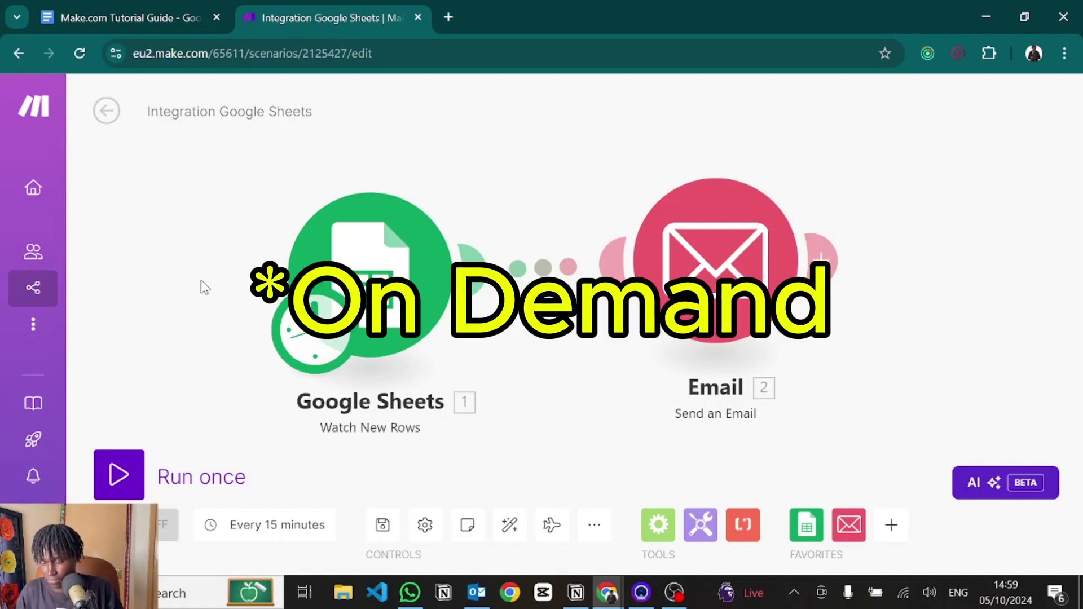
Leave the scenario editor for the scenario's overview and look through its list of recent runs and edits
left_click(115, 123)
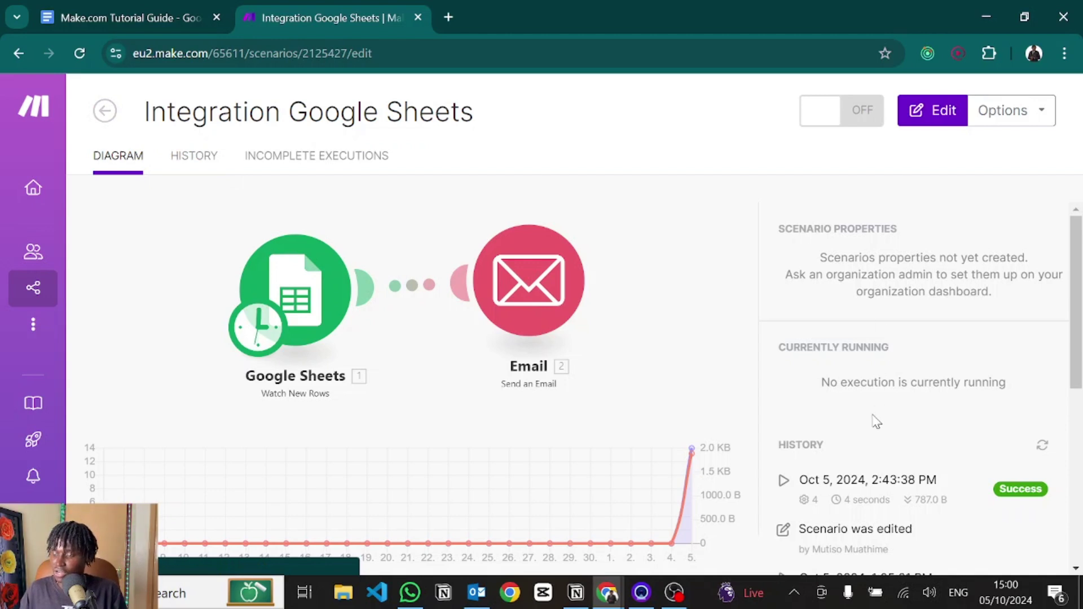
scroll(875, 415, "down", 3)
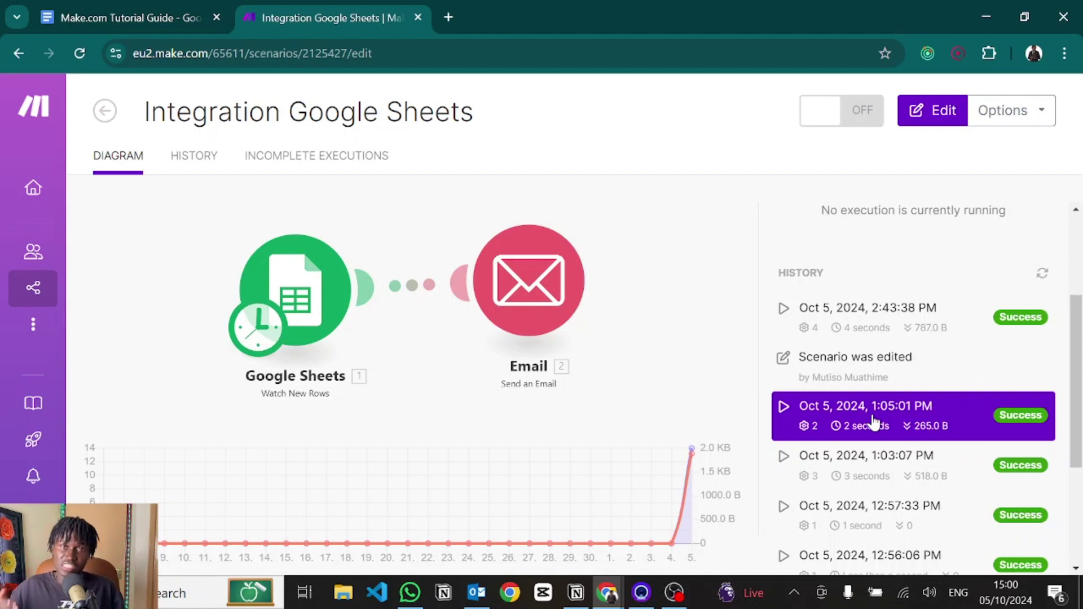
scroll(875, 417, "down", 2)
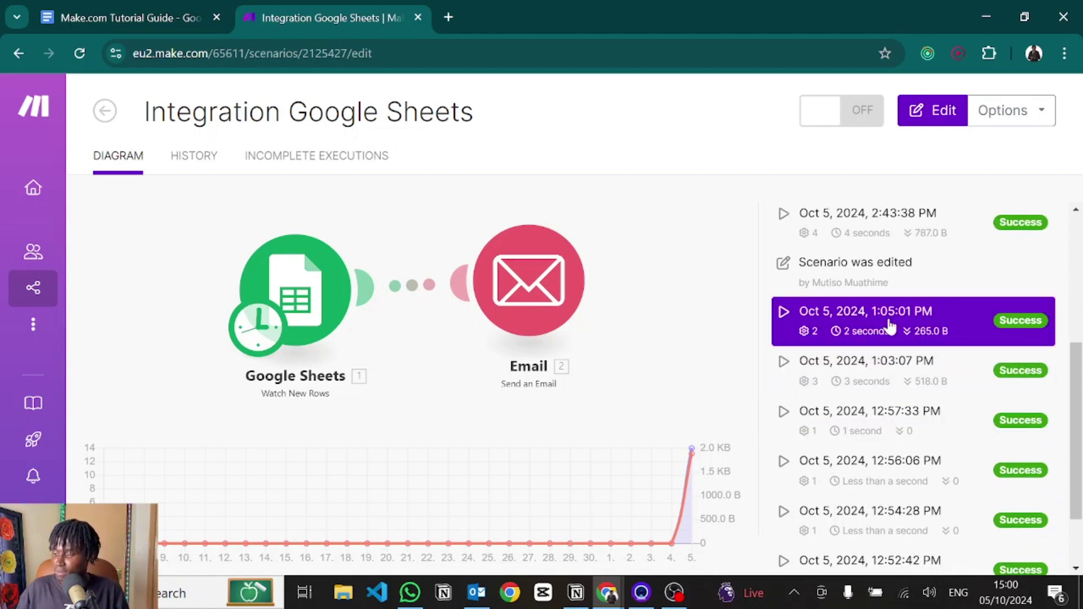
scroll(890, 316, "down", 2)
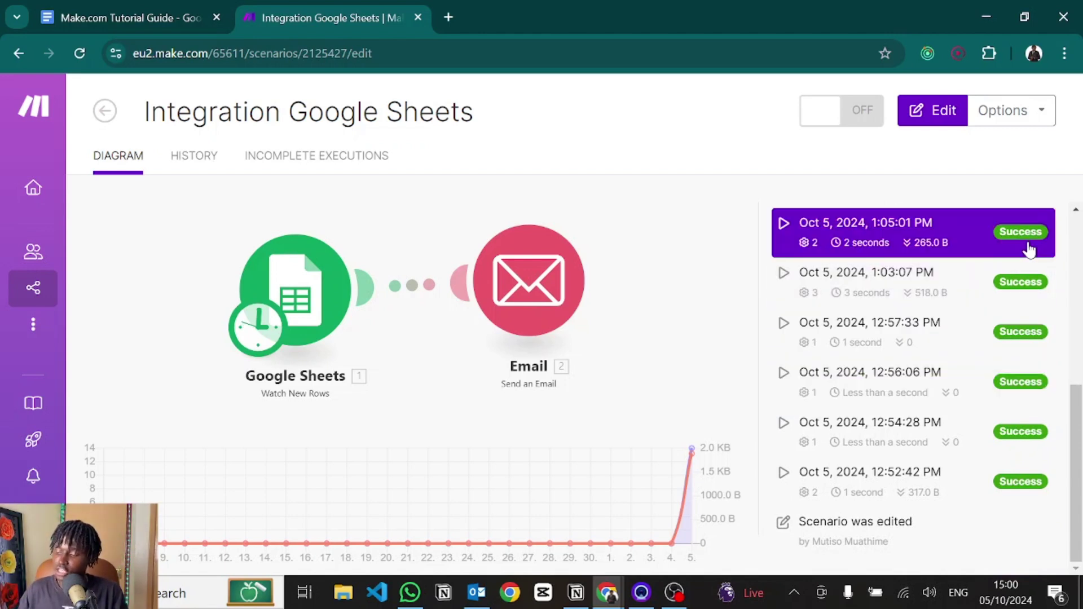
scroll(1007, 275, "up", 5)
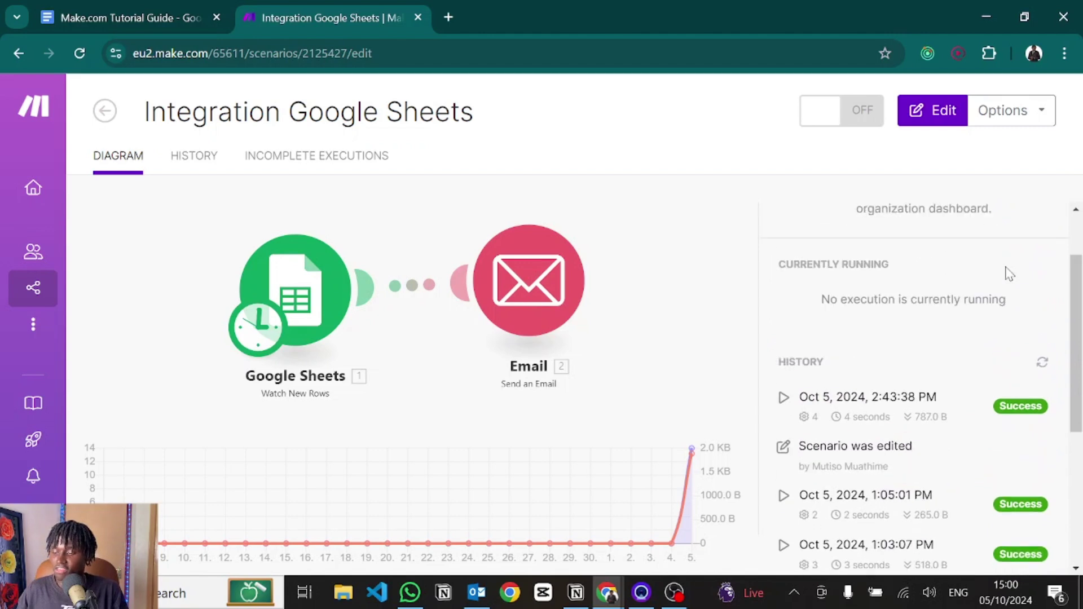
Open the scenario's full history and review the status, duration, operations and data transfer of its runs
left_click(213, 168)
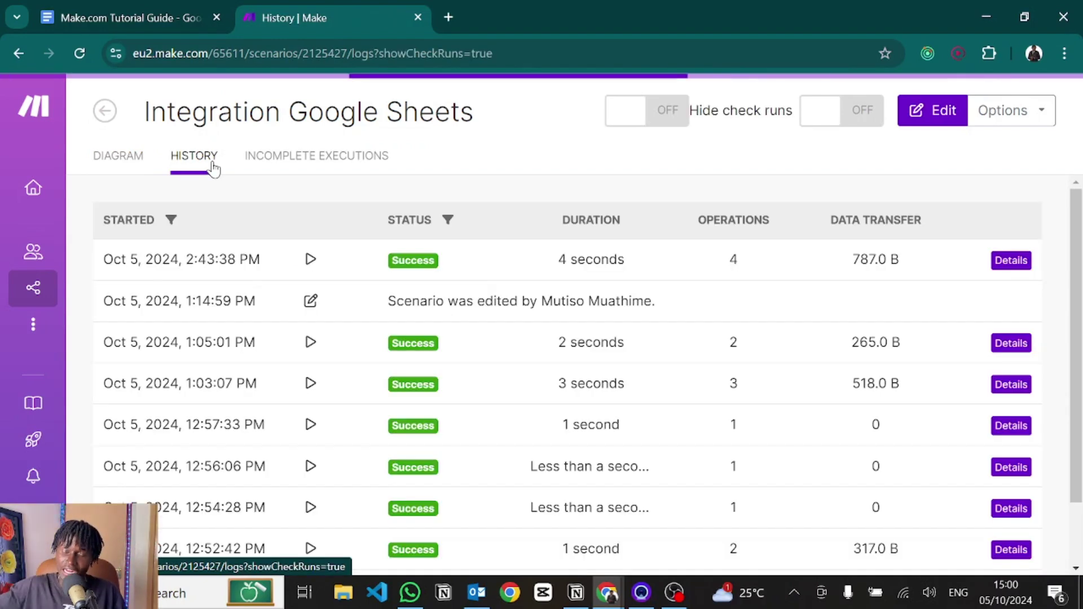
scroll(357, 326, "down", 2)
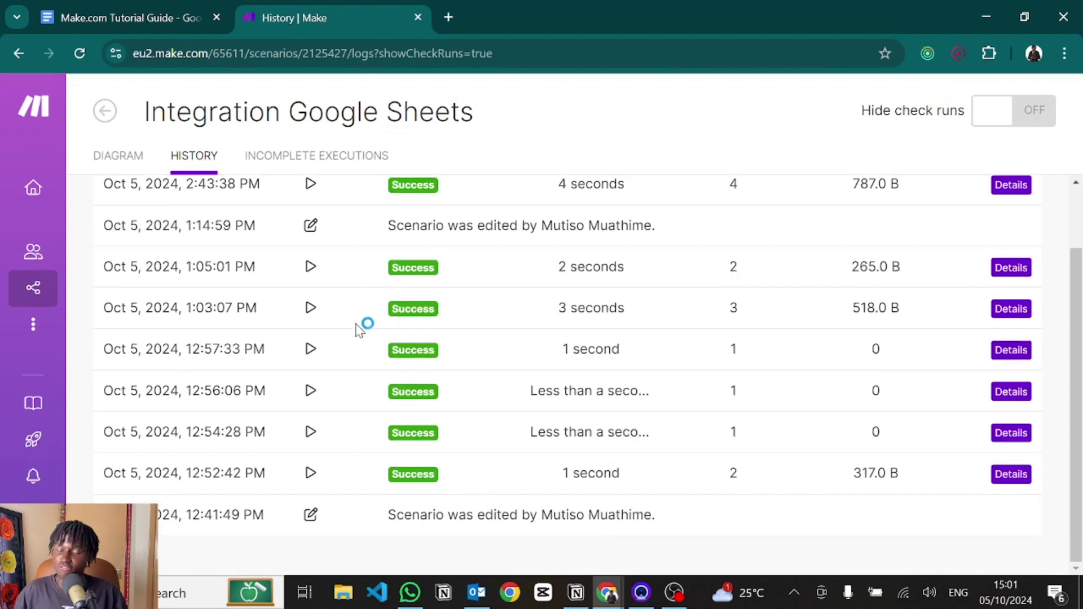
scroll(357, 326, "up", 2)
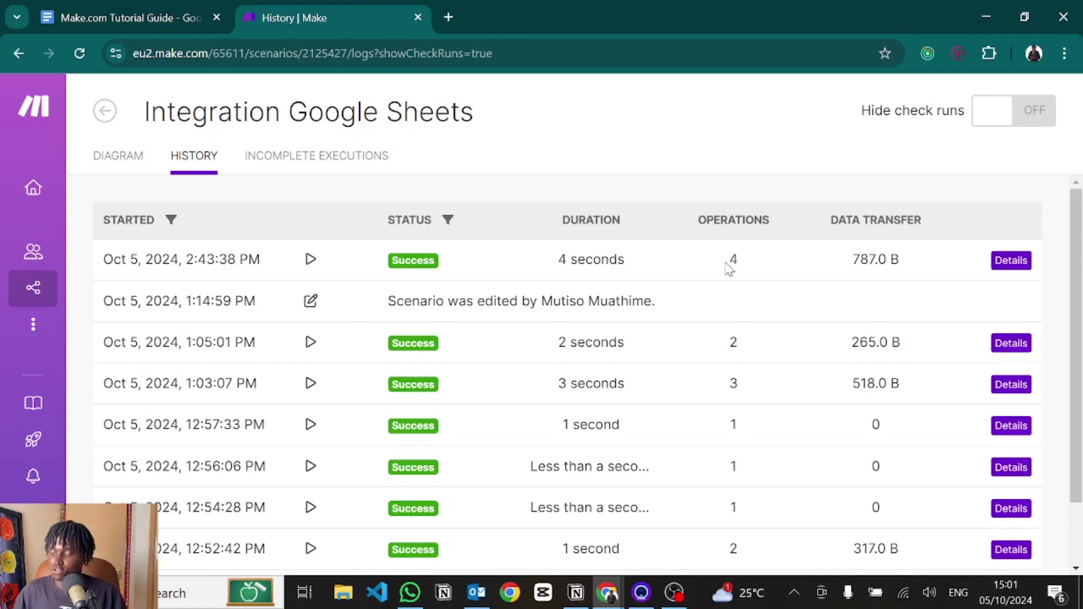
scroll(735, 343, "down", 2)
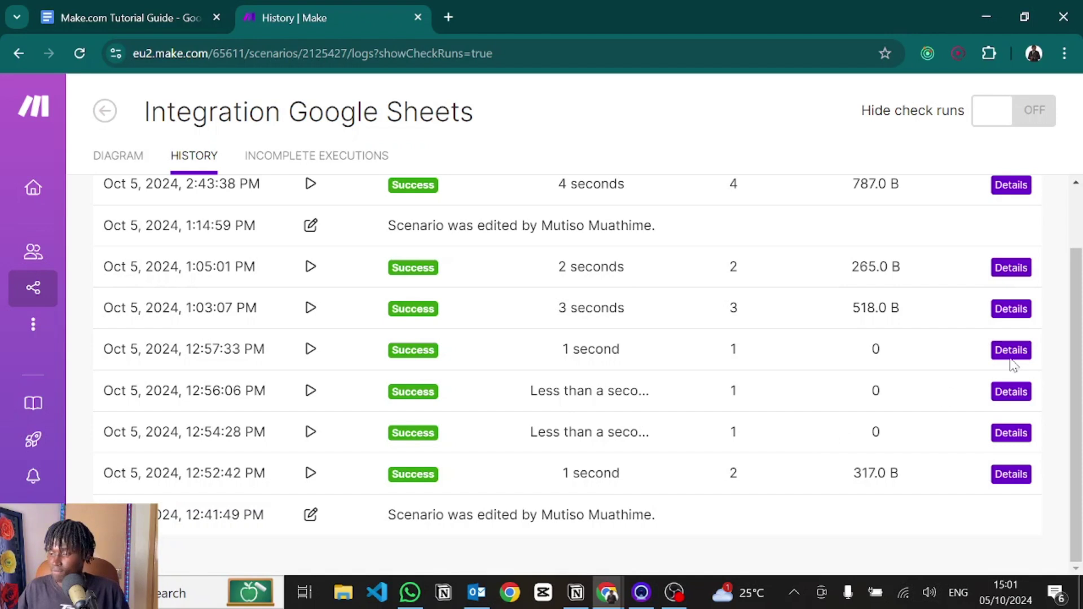
Hide the check runs in the history, show them again, and open the scenario's incomplete executions
left_click(987, 121)
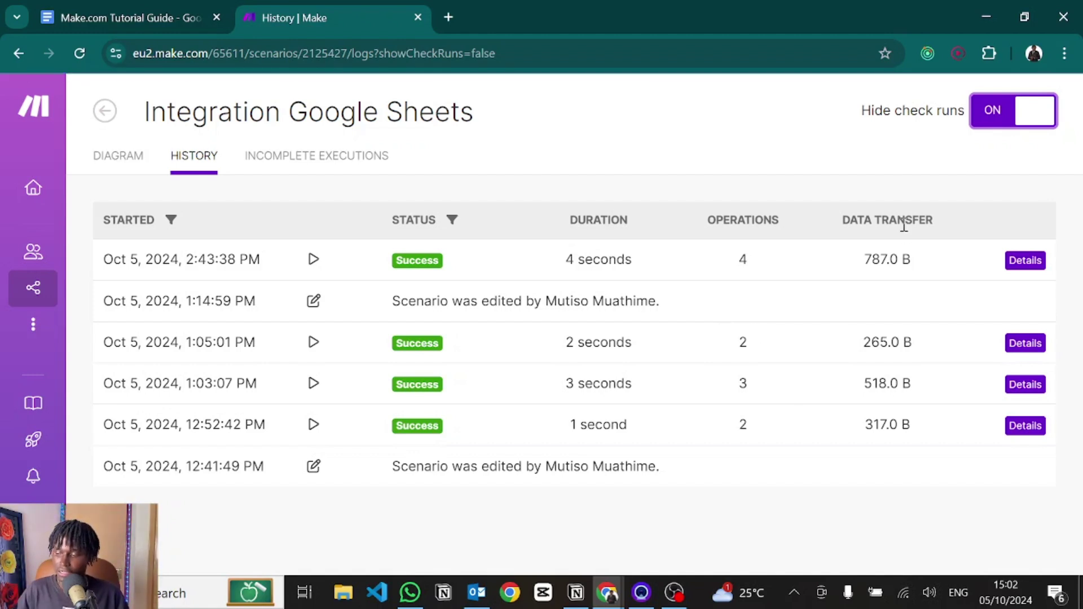
left_click(993, 119)
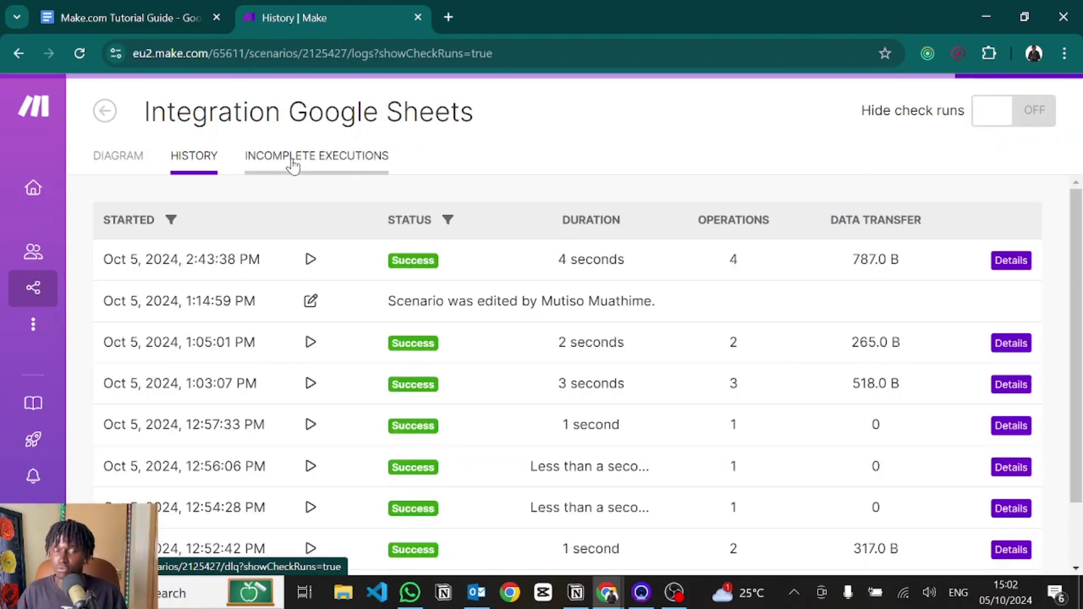
left_click(293, 158)
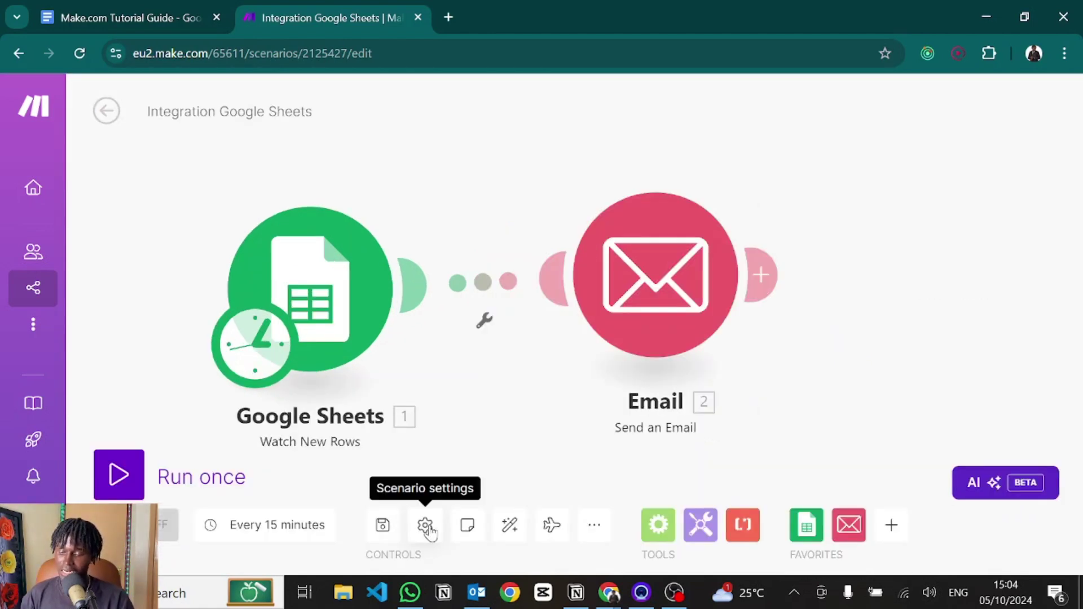
Open the scenario settings from the editor and look through the available options
left_click(426, 525)
scroll(439, 337, "down", 2)
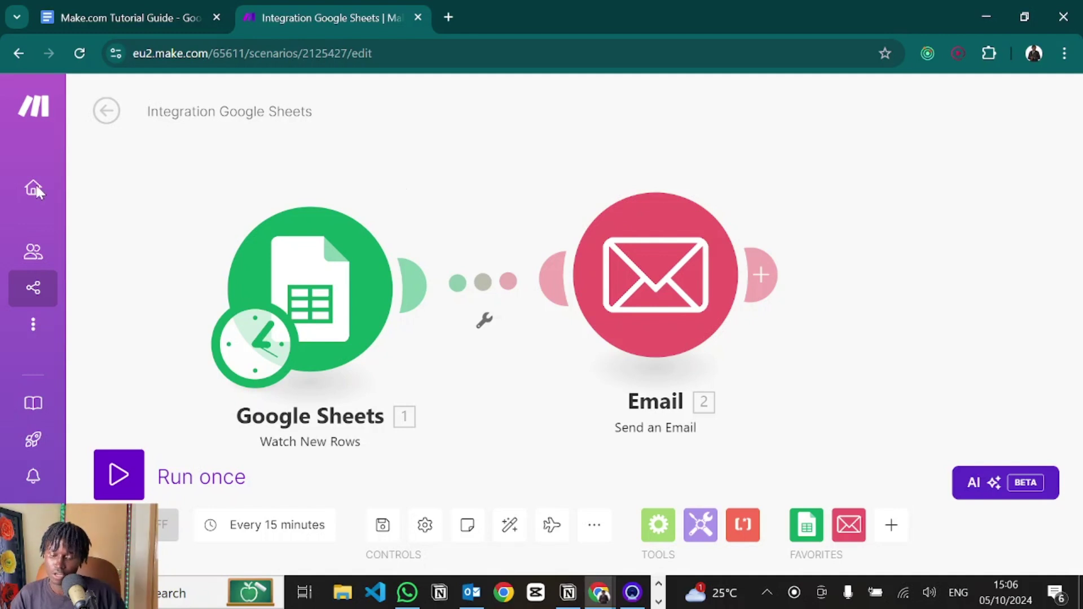
Open the organization's subscription plans and read the price and features of the Free and Core plans
mouse_move(47, 192)
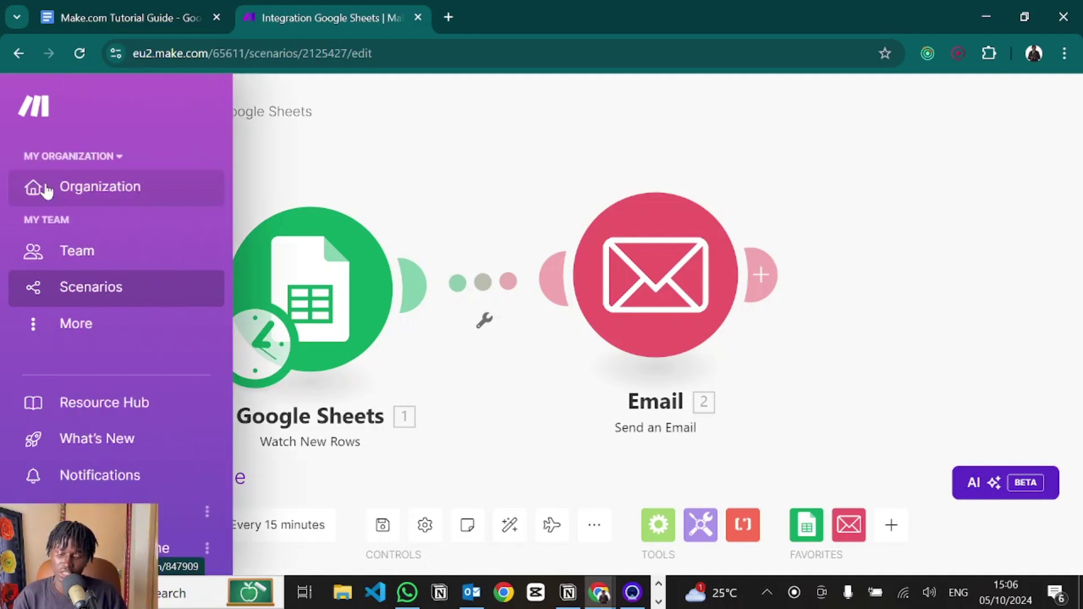
left_click(46, 192)
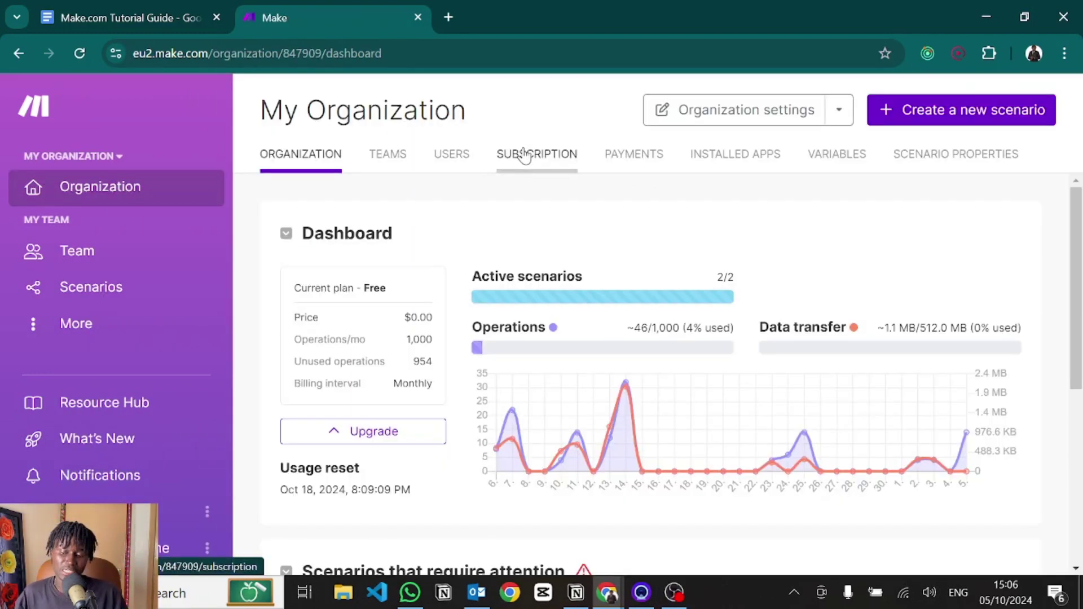
left_click(525, 156)
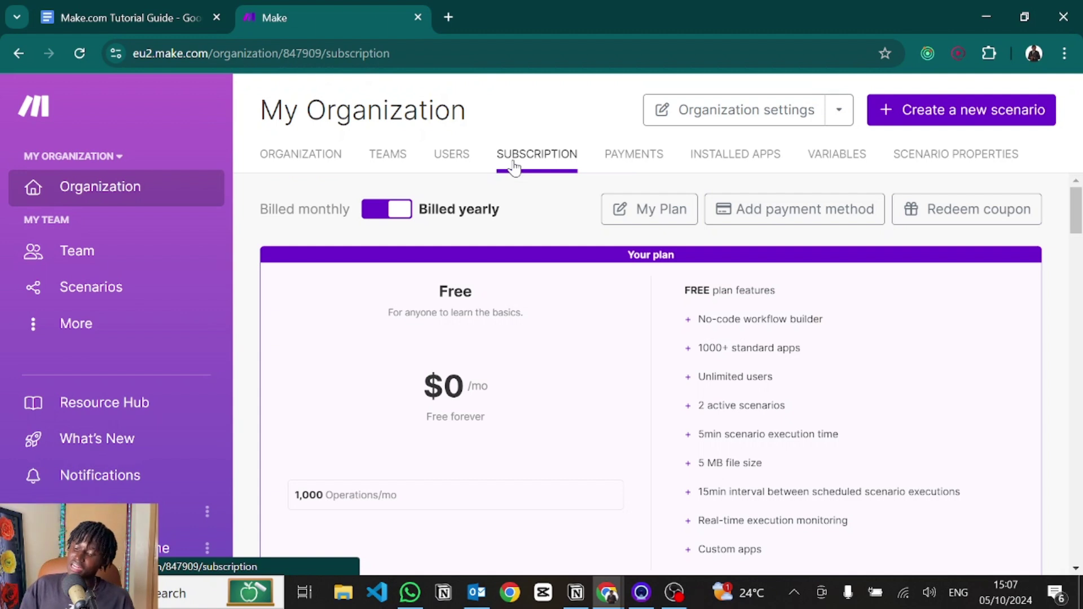
scroll(610, 394, "down", 2)
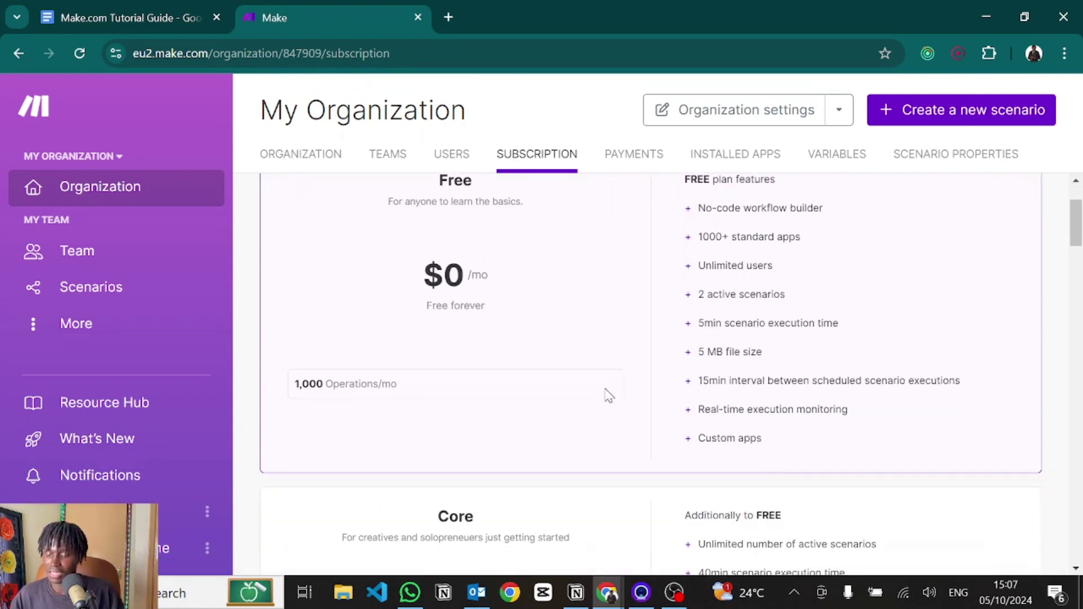
scroll(609, 395, "down", 4)
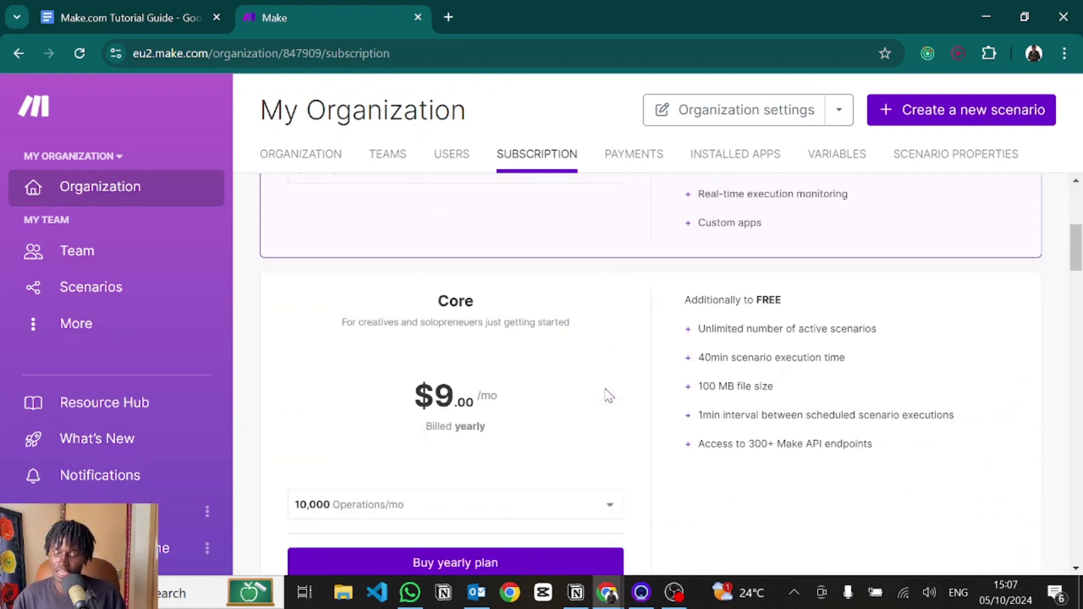
scroll(609, 395, "down", 1)
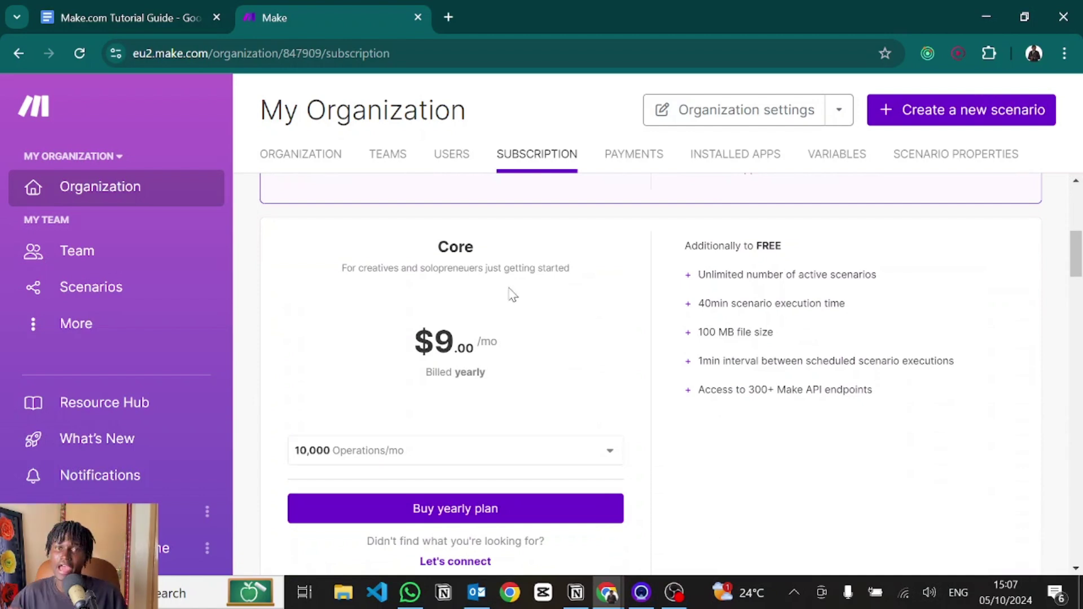
scroll(511, 290, "up", 1)
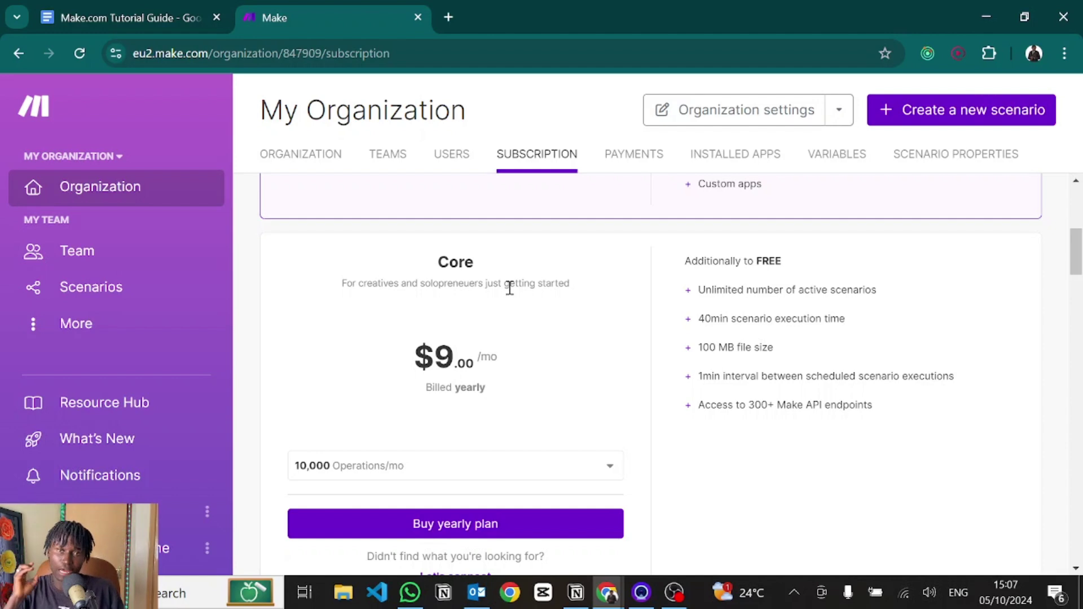
View the monthly operations options and their prices for the Core plan, then close the list unchanged
left_click(359, 479)
scroll(332, 474, "down", 3)
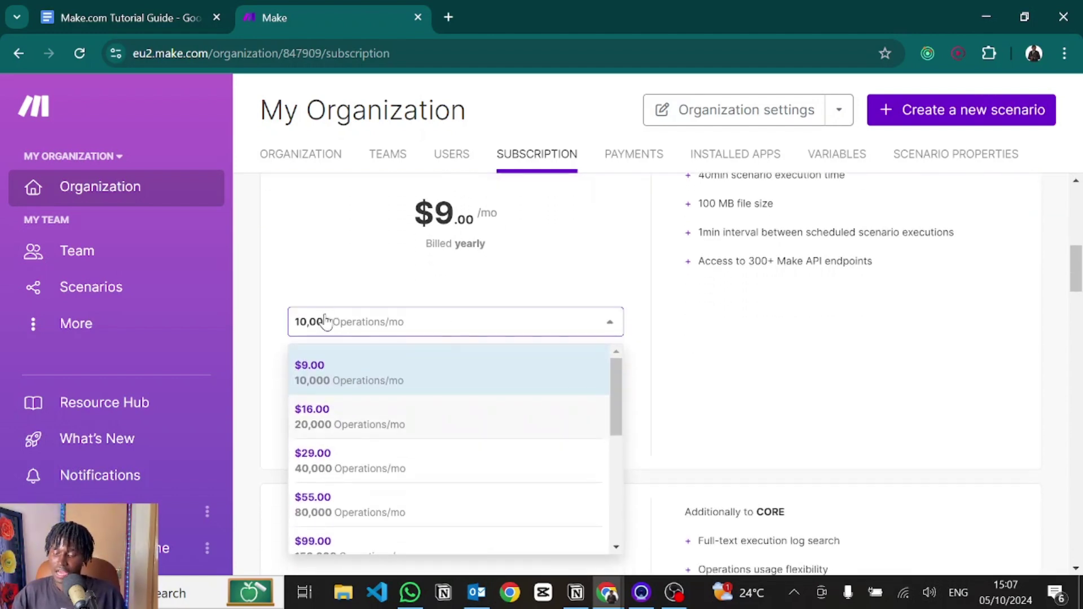
scroll(330, 440, "down", 1)
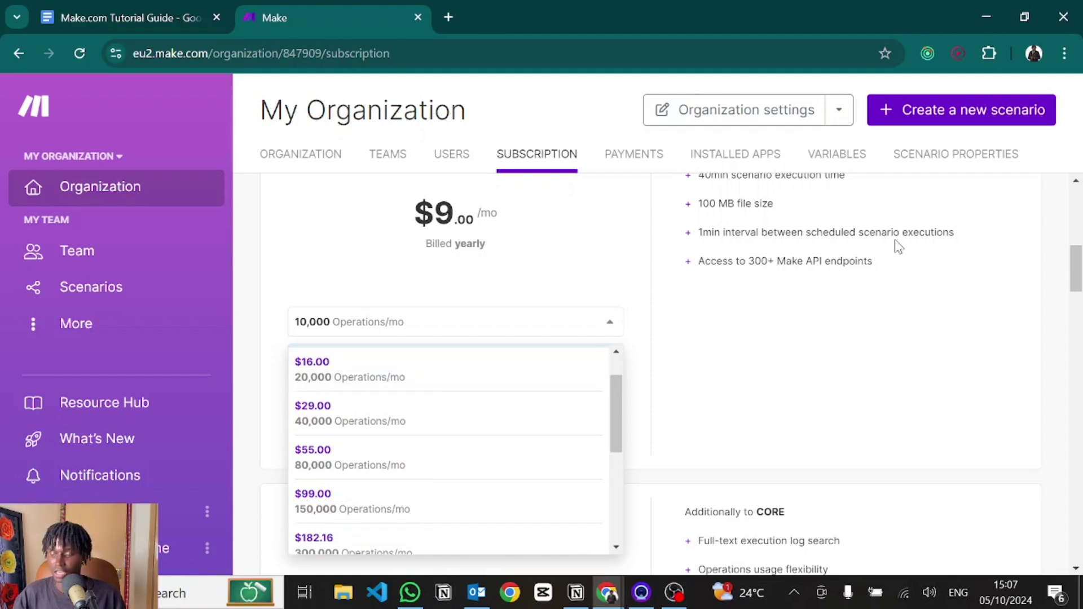
scroll(898, 246, "up", 3)
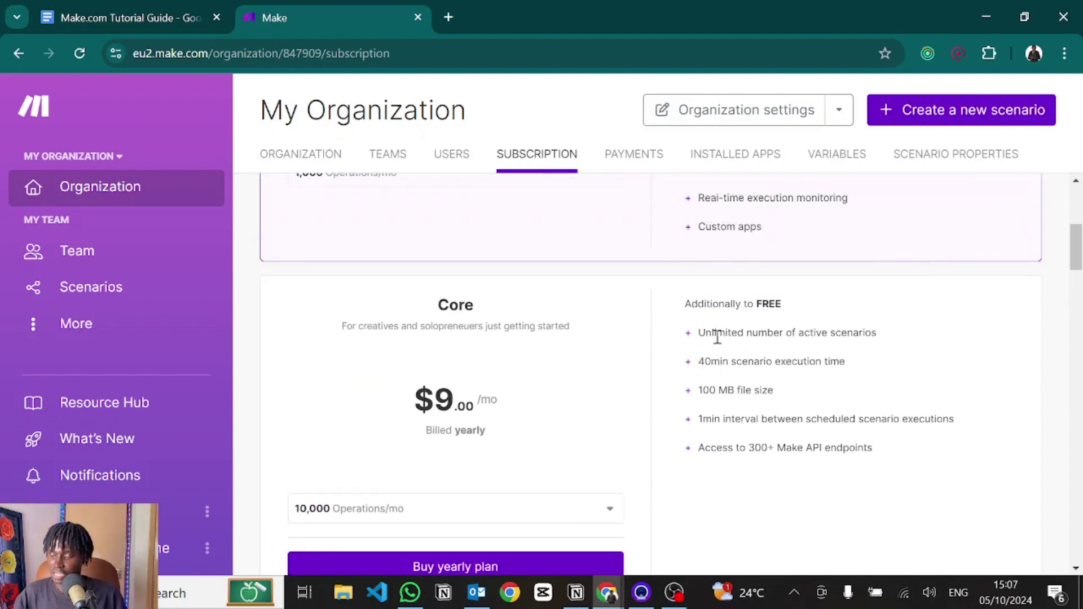
Compare the Free, Core, Pro, Teams and Enterprise subscription plans by price, operations and features
scroll(716, 251, "up", 5)
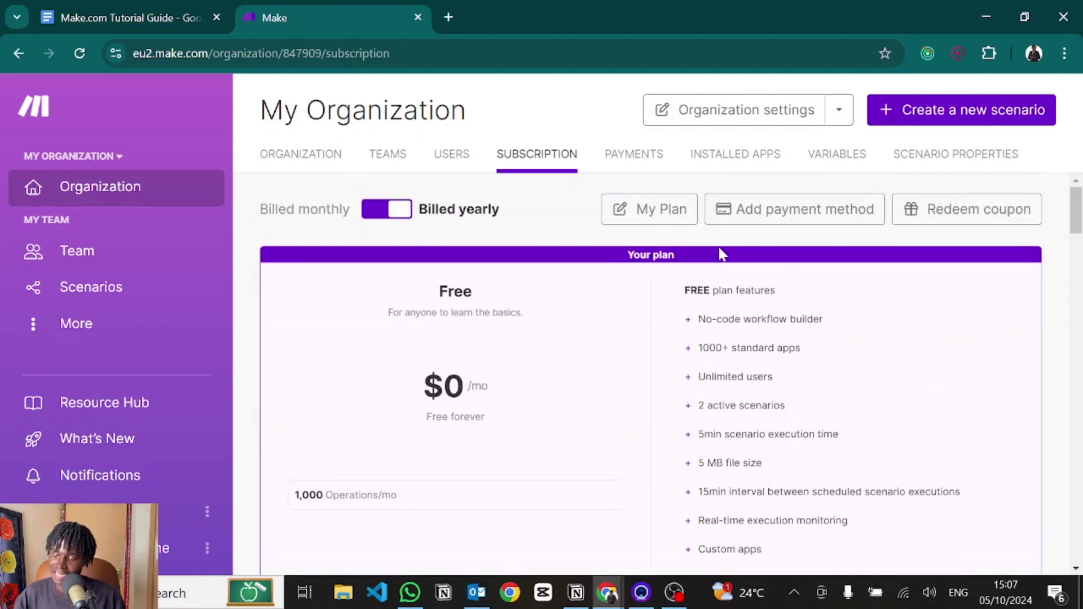
scroll(721, 252, "down", 10)
scroll(721, 253, "down", 3)
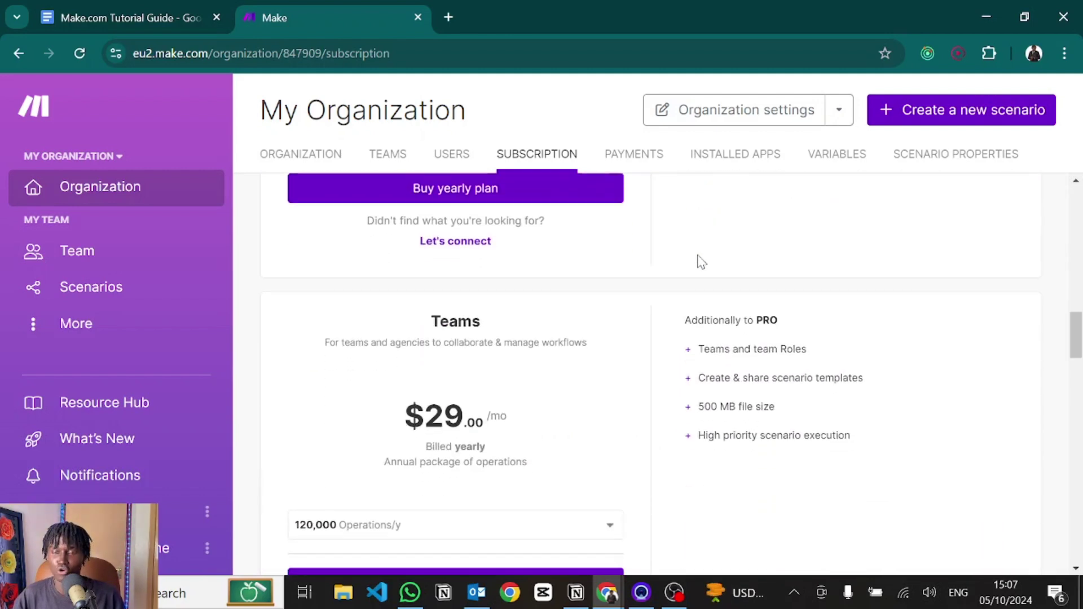
scroll(692, 336, "down", 4)
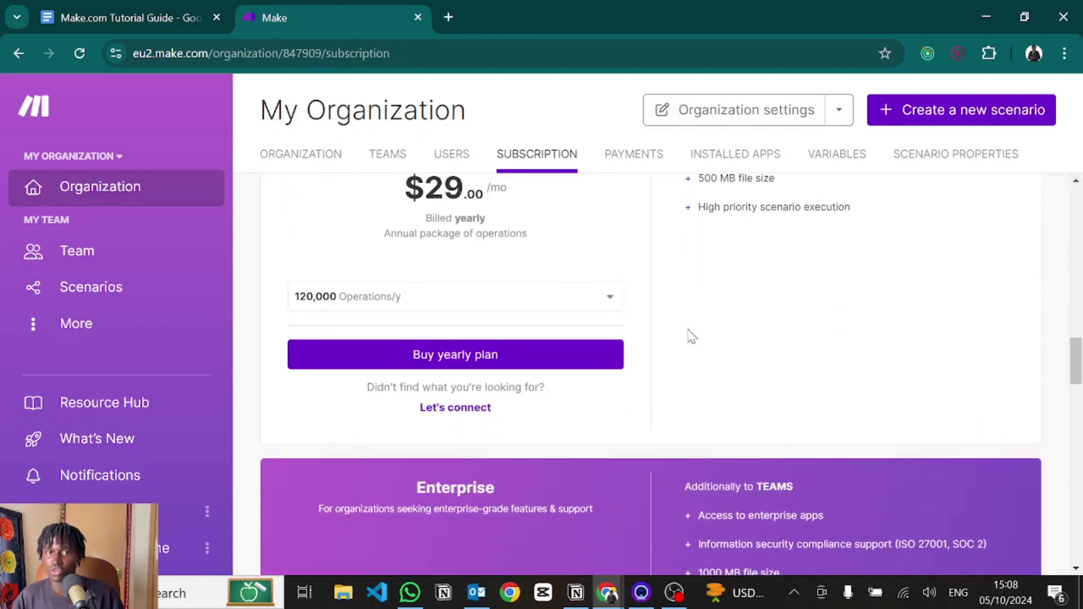
scroll(444, 342, "up", 15)
scroll(444, 342, "down", 13)
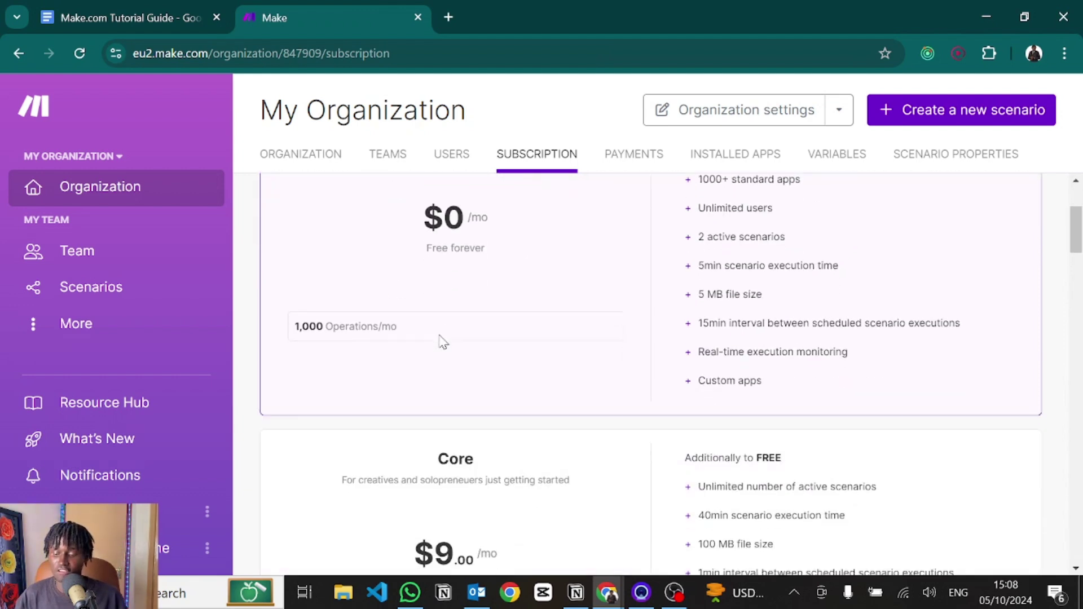
scroll(441, 340, "down", 9)
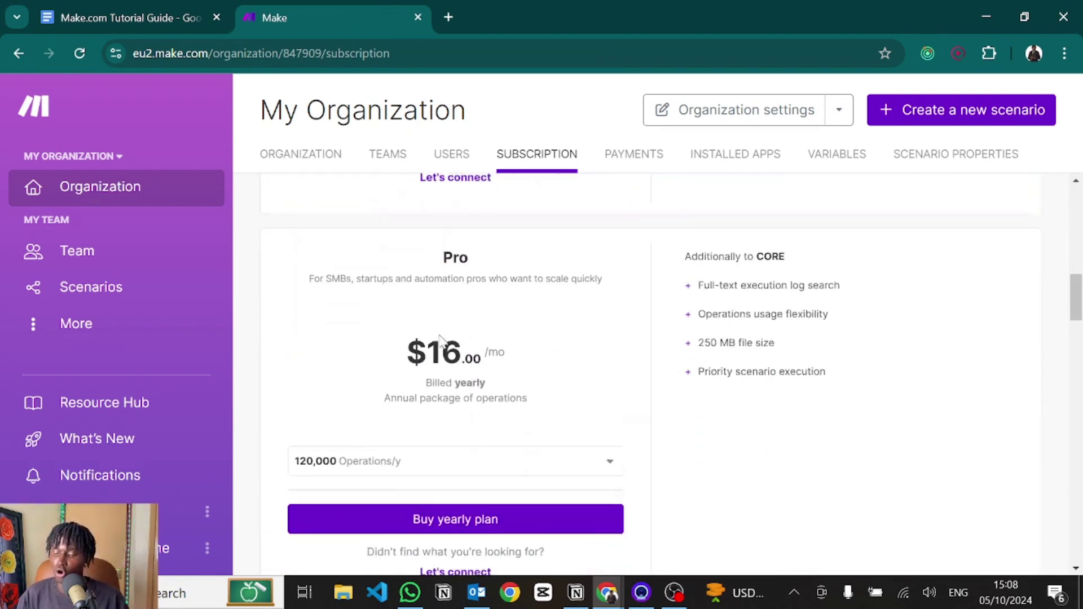